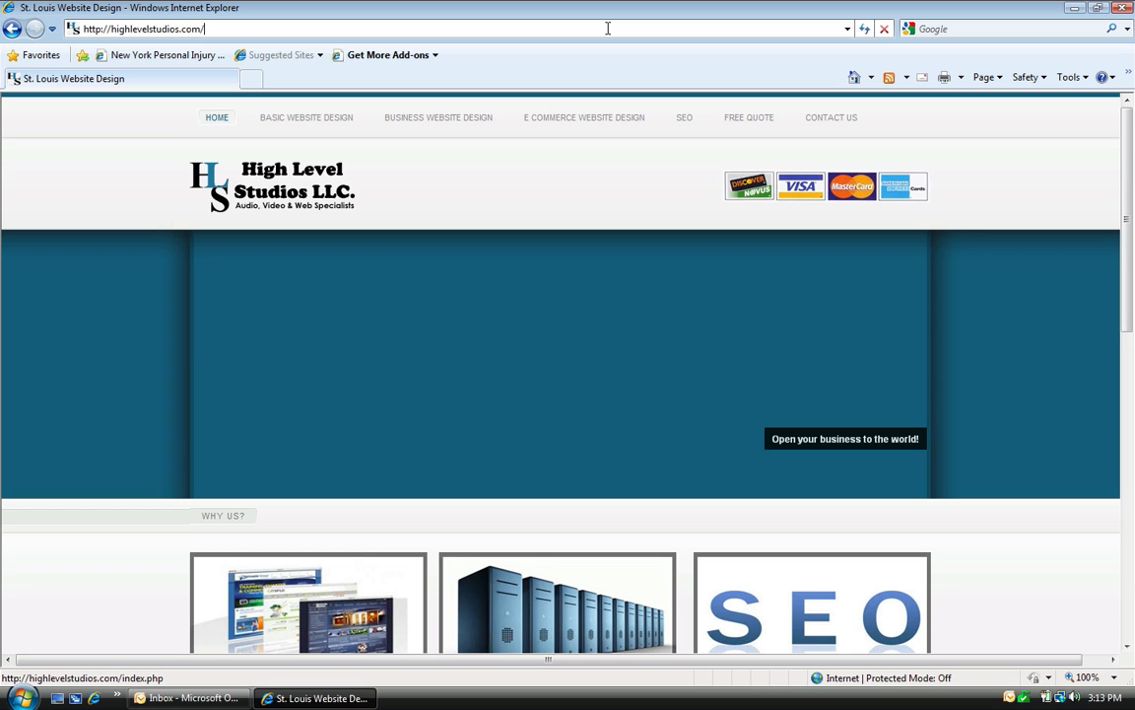
Step: Load the site's 'webmail' address and continue past the certificate warning to the login prompt
text(webmail)
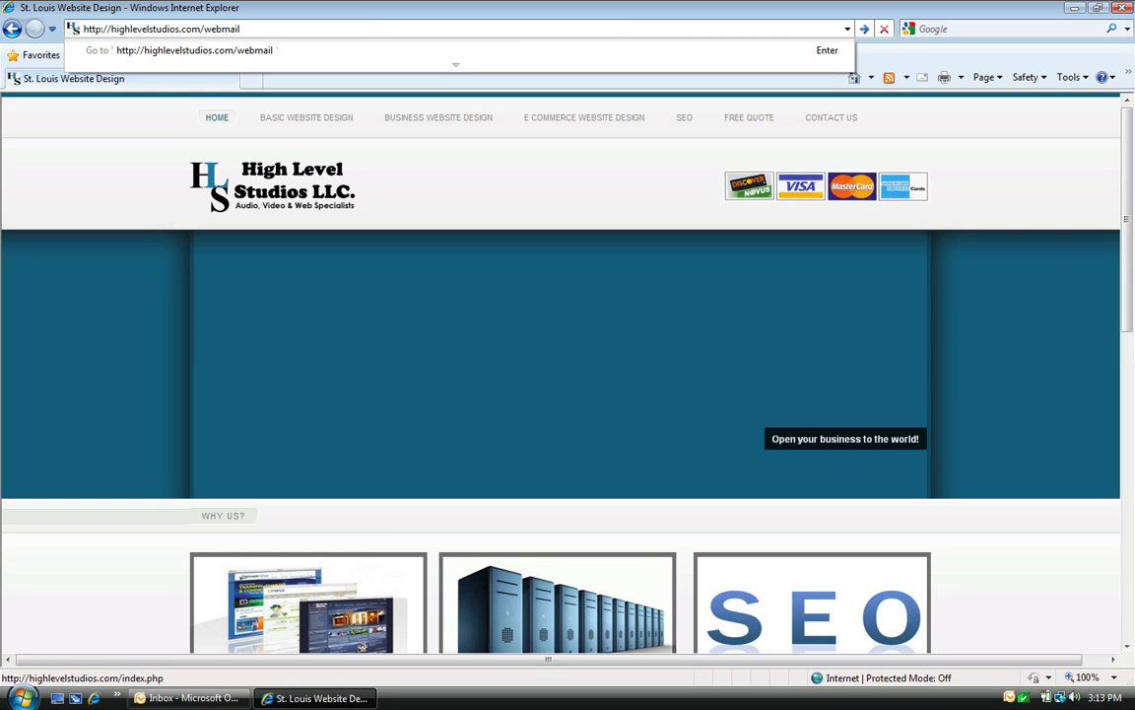
key(Return)
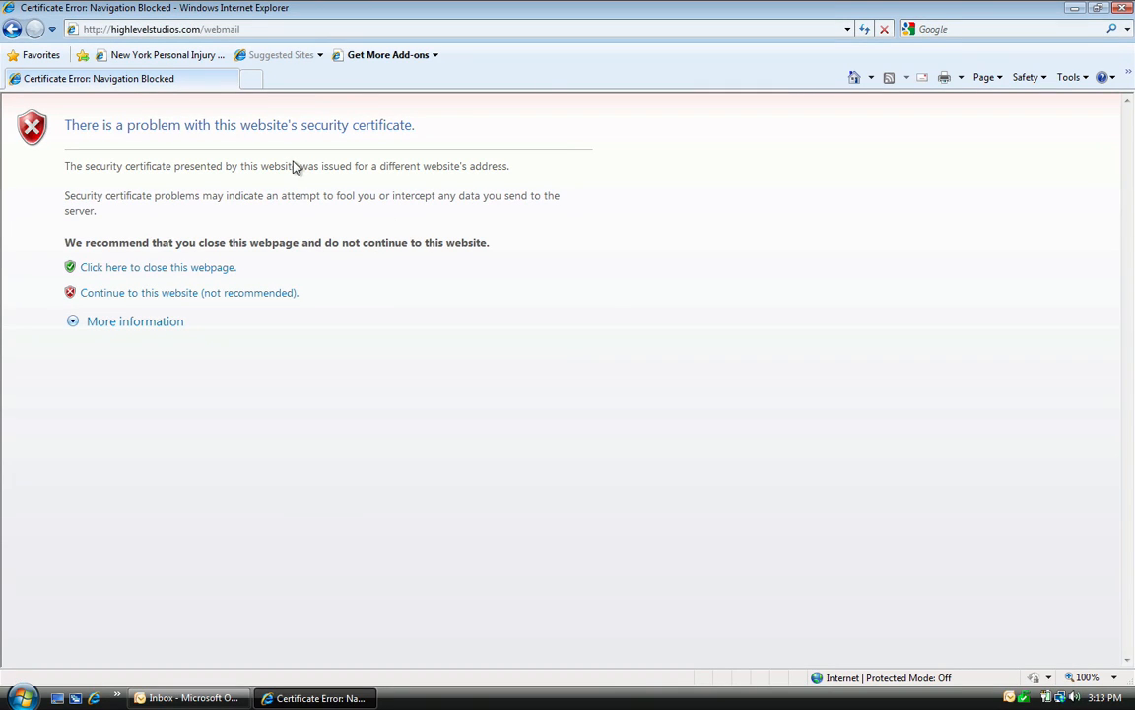
click(258, 296)
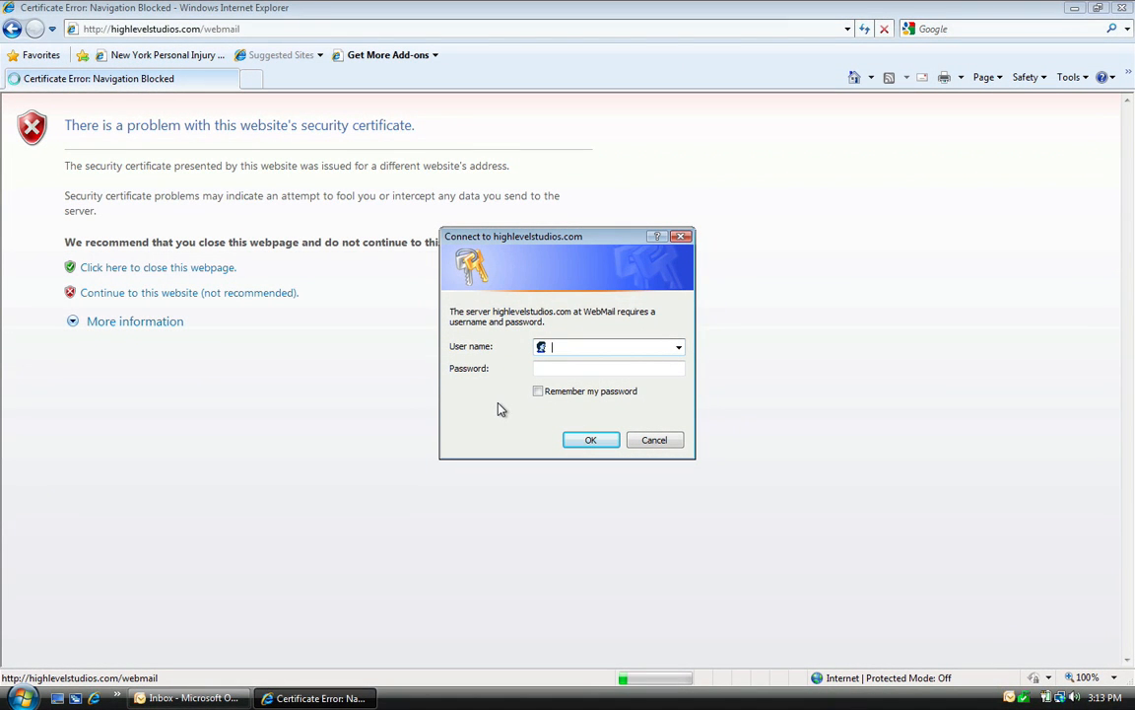
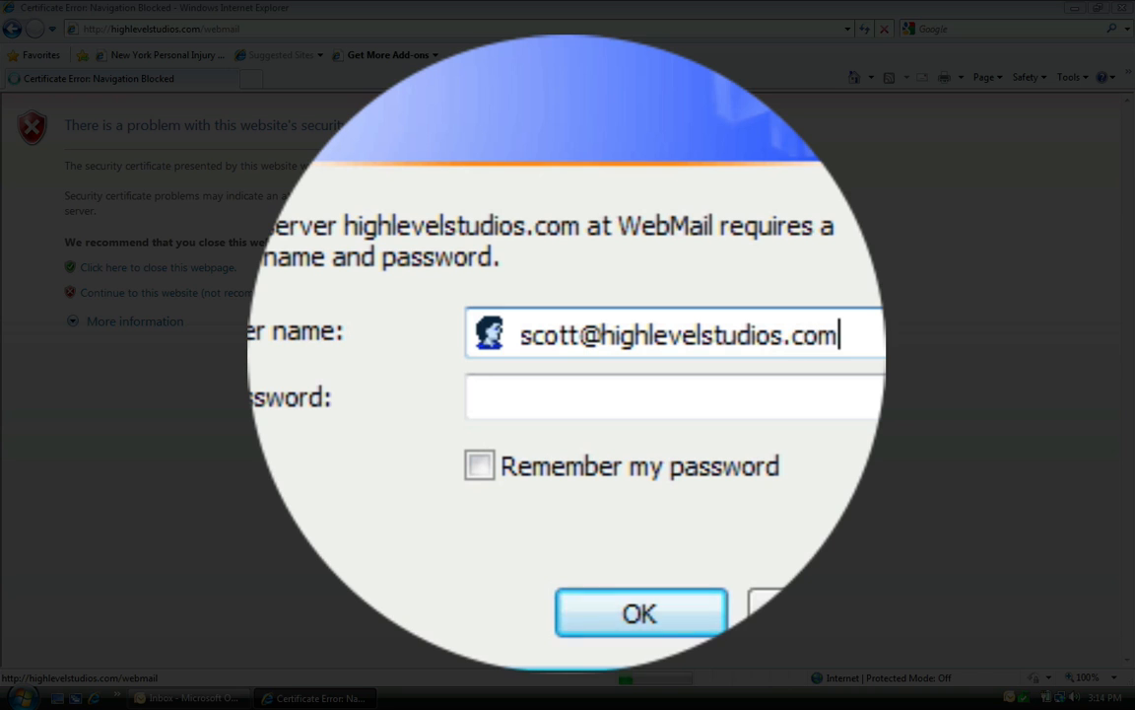
Step: Sign in to webmail with the mailbox's e-mail address and the account password
click(578, 384)
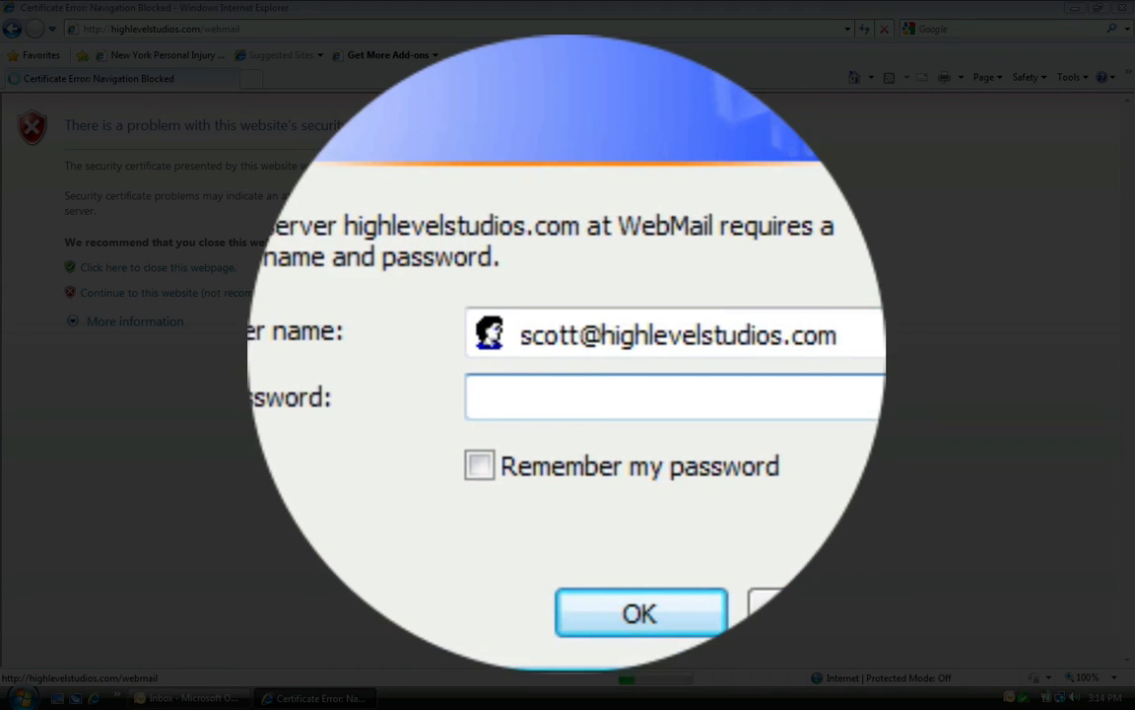
text(••••••••)
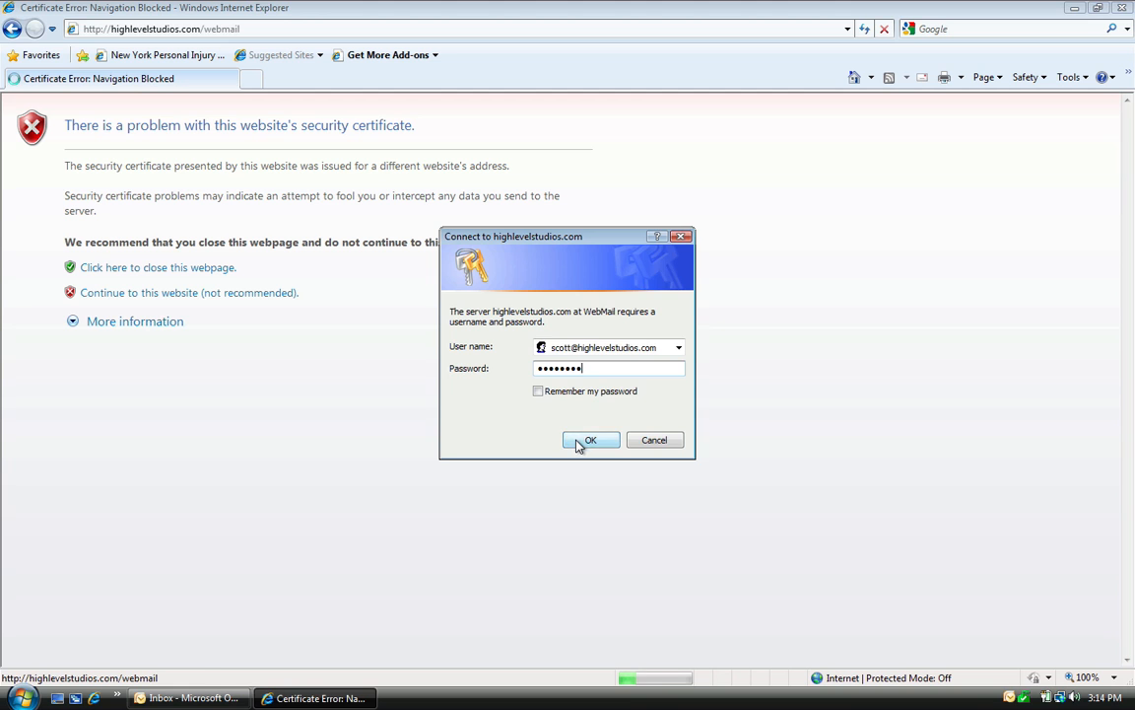
click(581, 441)
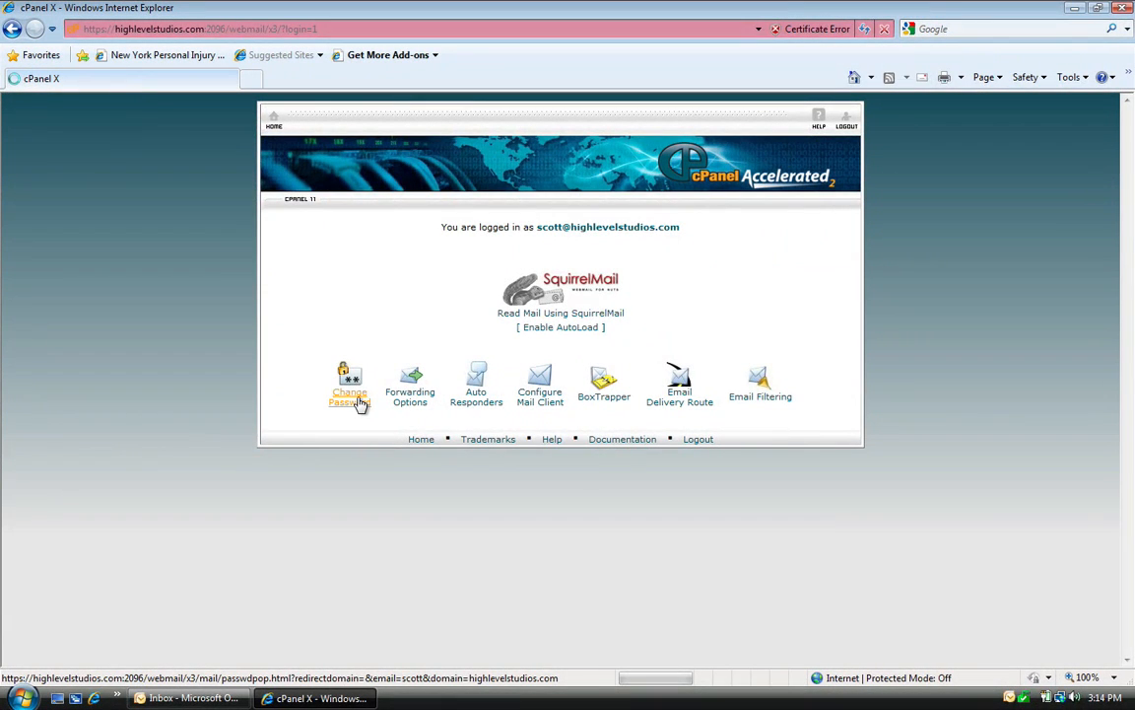
click(361, 403)
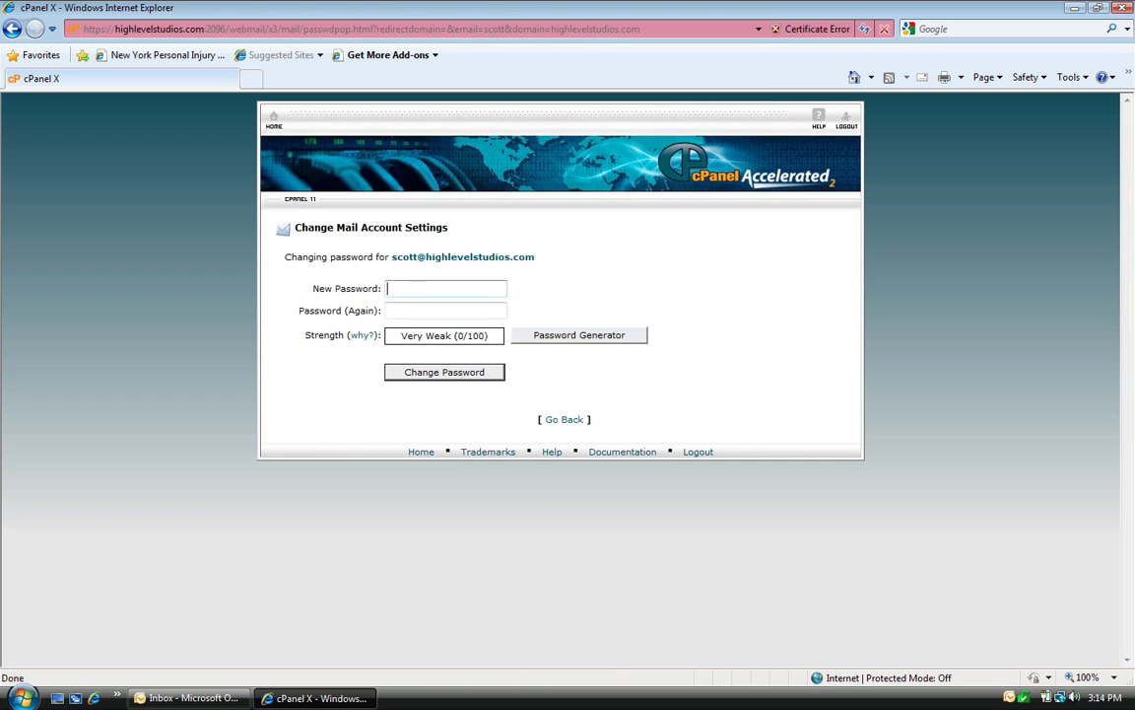
click(590, 347)
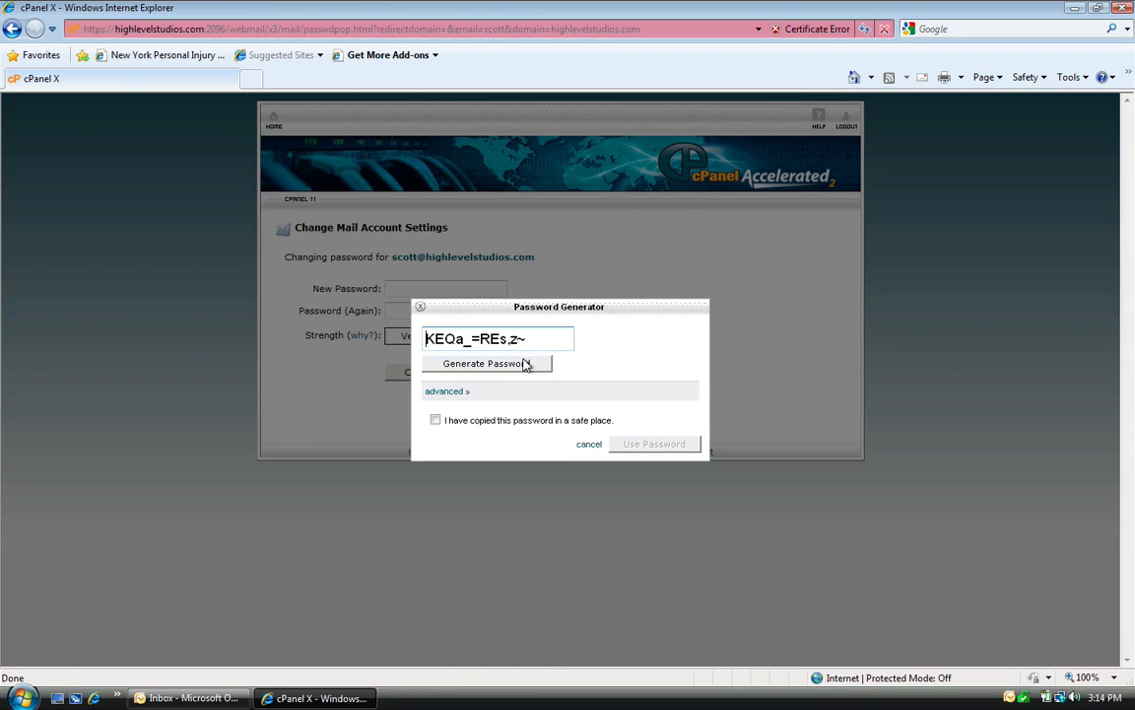
click(420, 307)
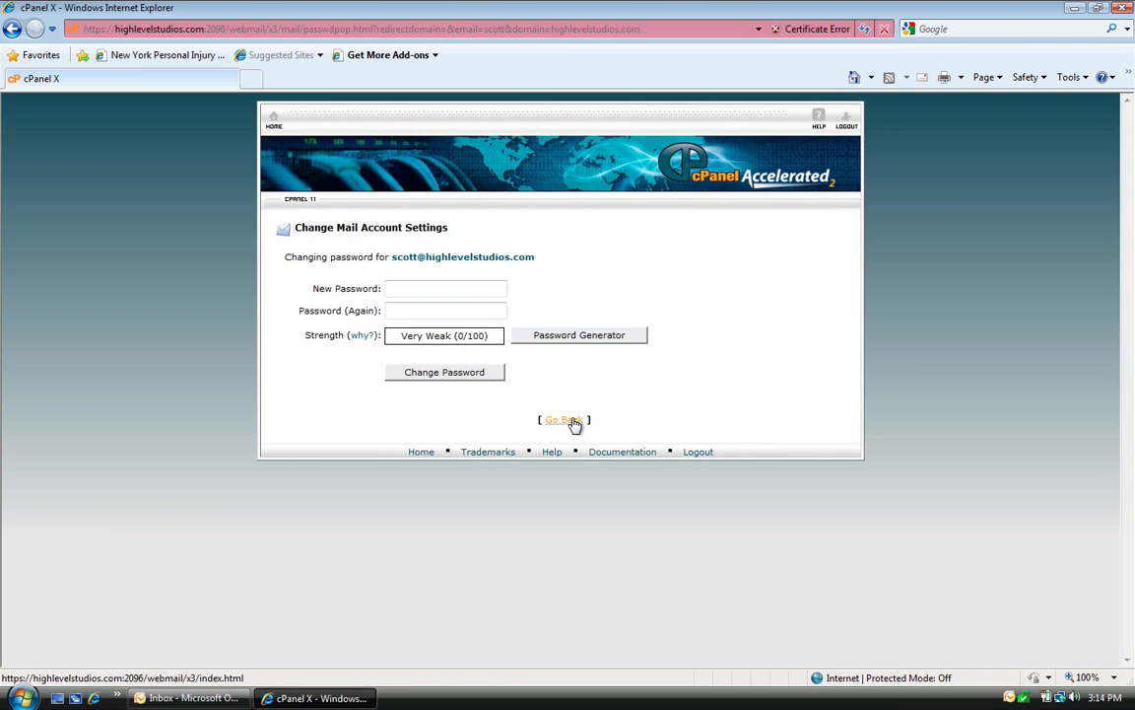
click(575, 422)
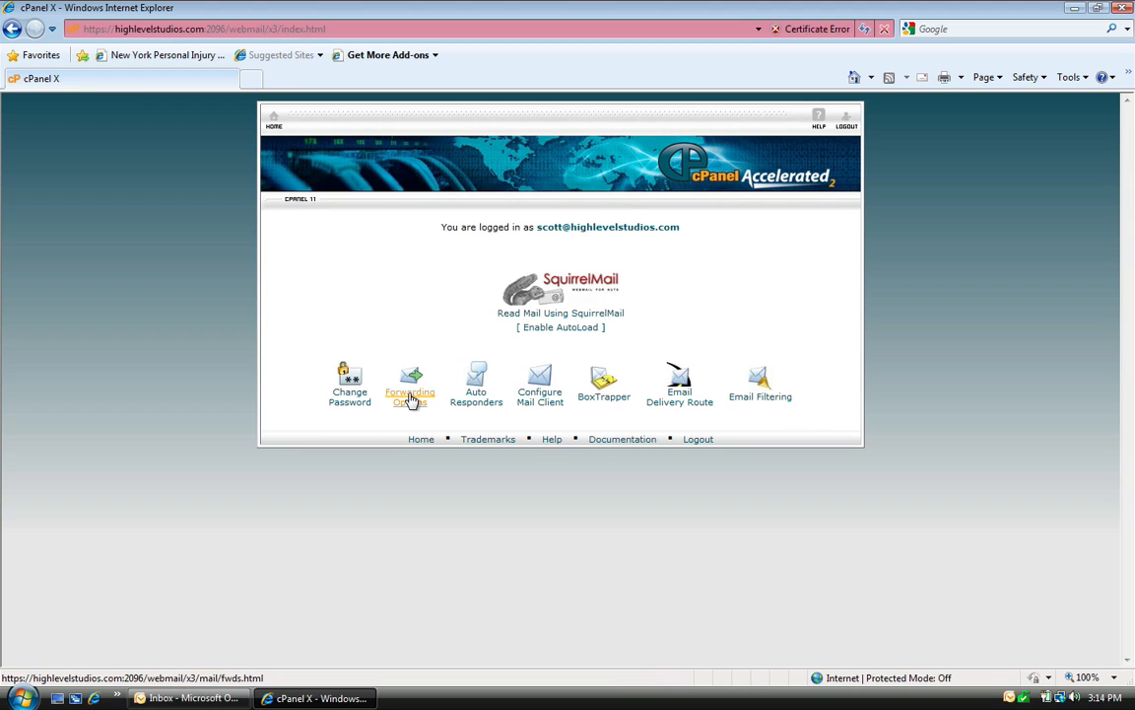
click(410, 399)
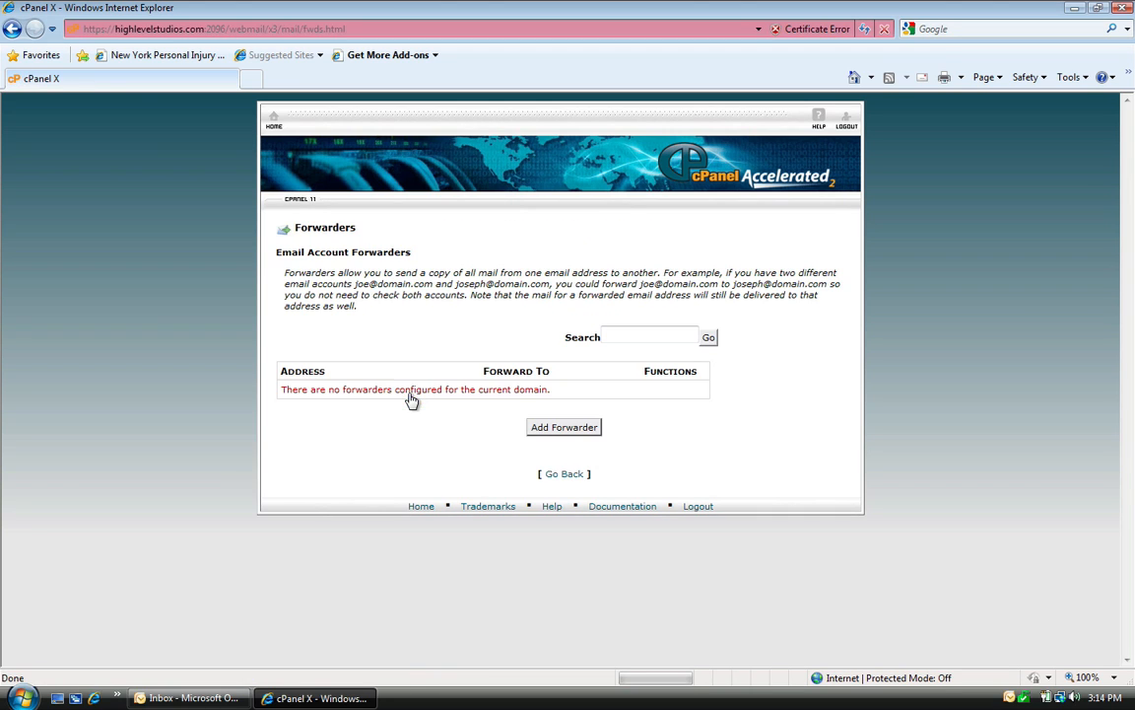
click(575, 439)
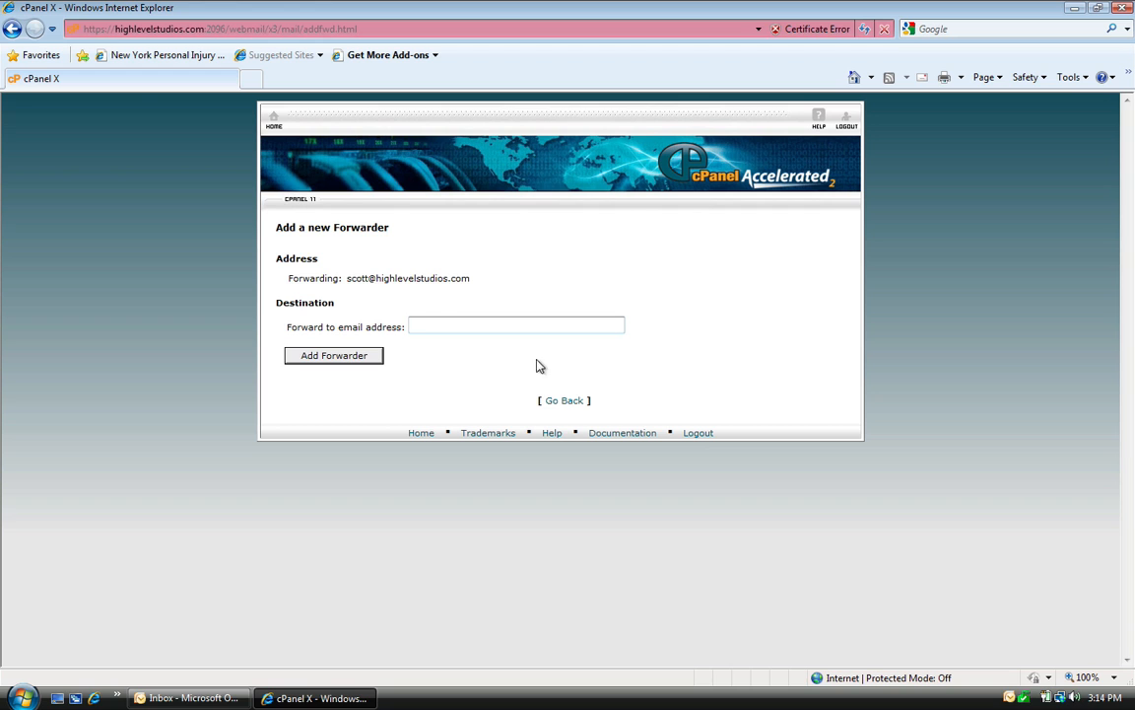
click(579, 402)
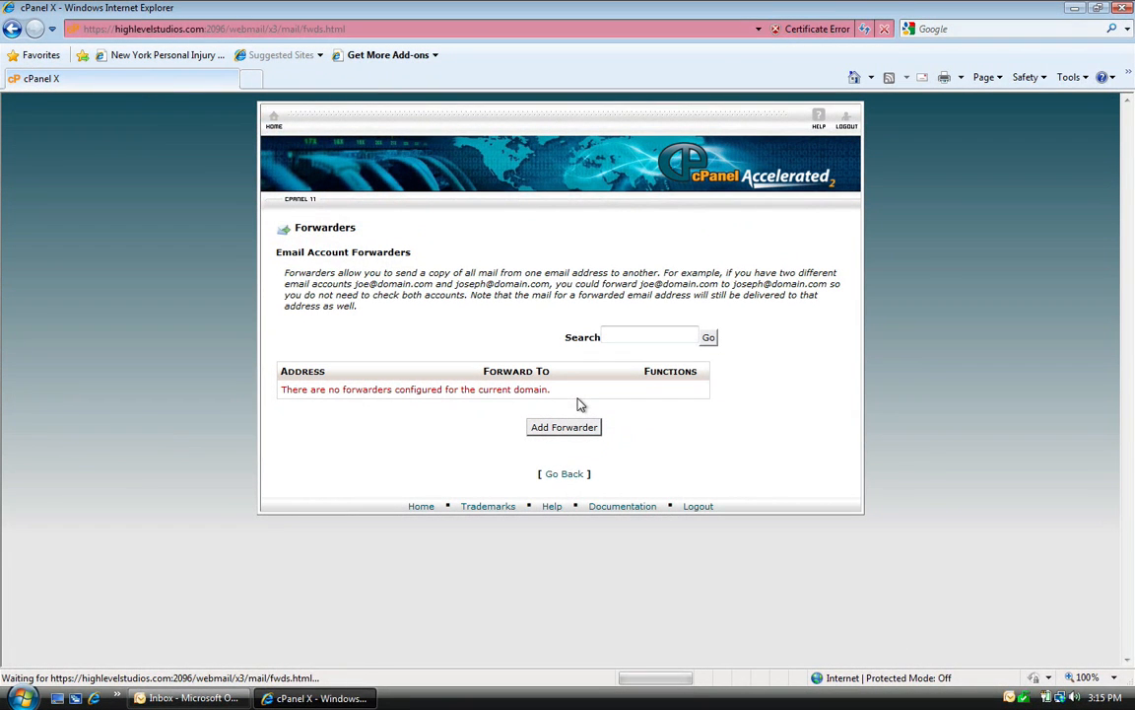
click(558, 477)
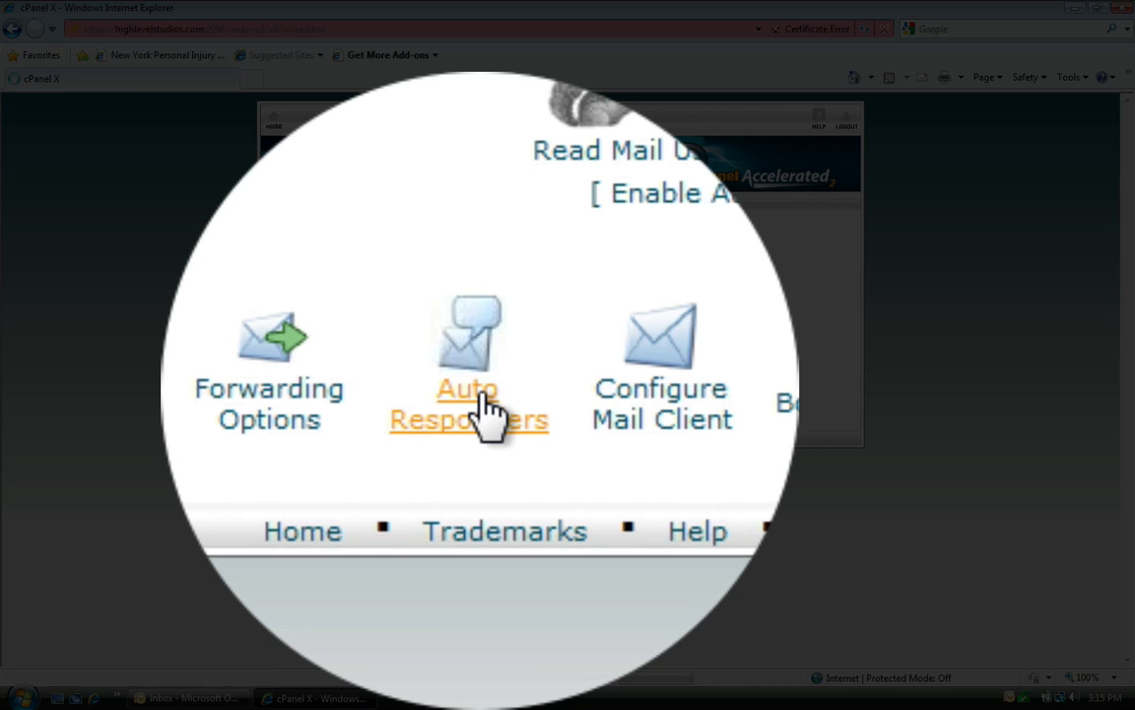
Step: Fill in a new autoresponder with the sender's name, subject 'Im out of the Office' and message 'I will be out of the office until 4-23-10'
click(483, 404)
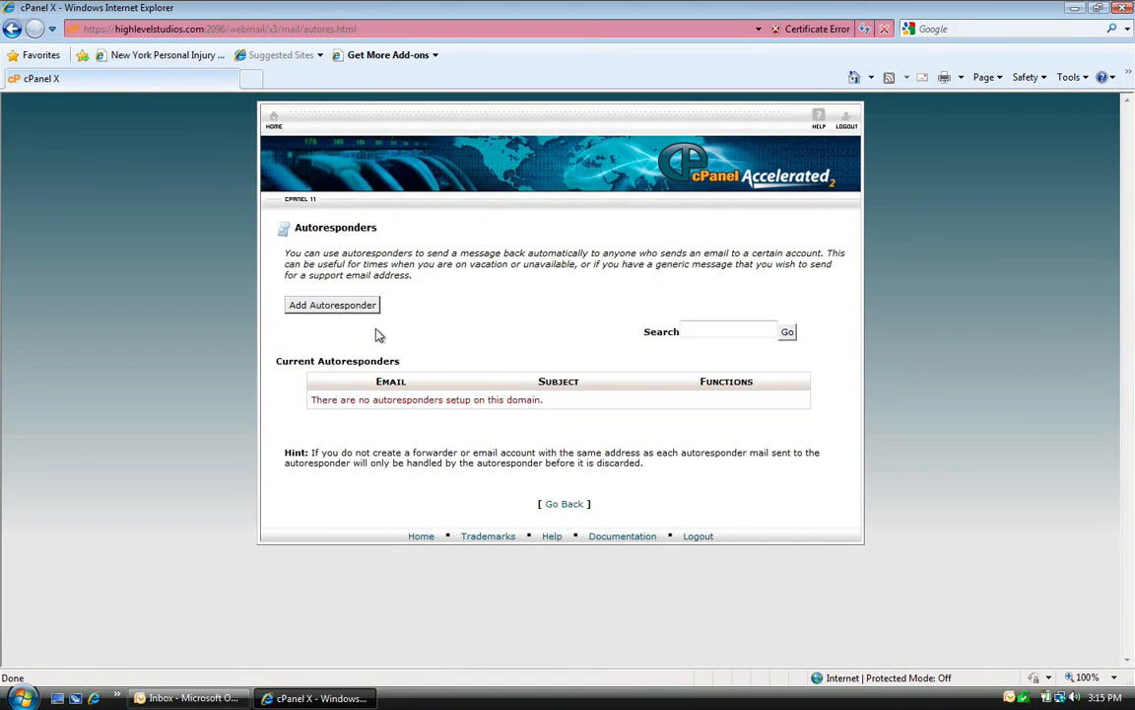
click(333, 304)
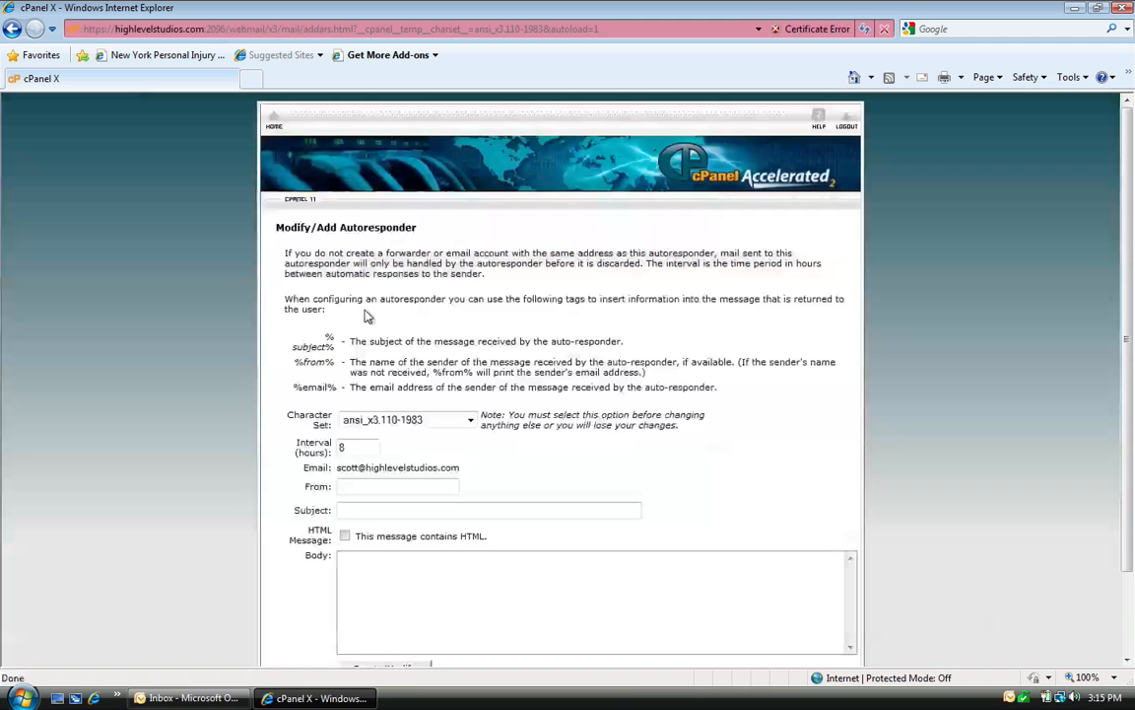
click(353, 510)
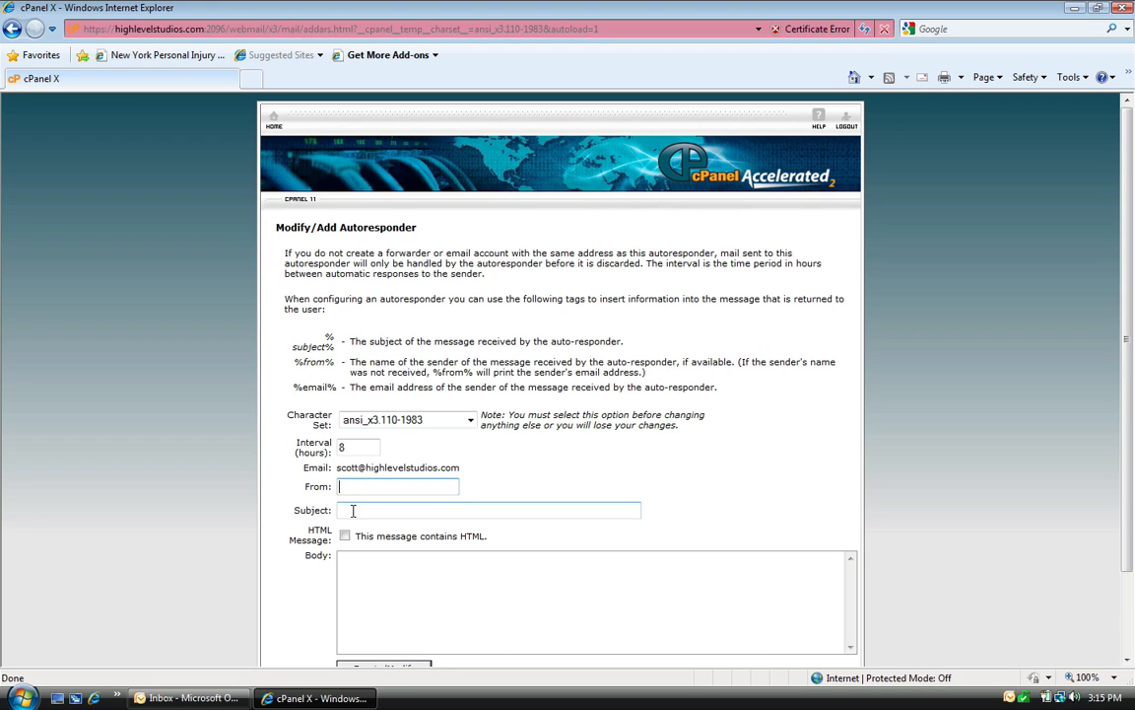
key(shift+Tab)
key(Tab)
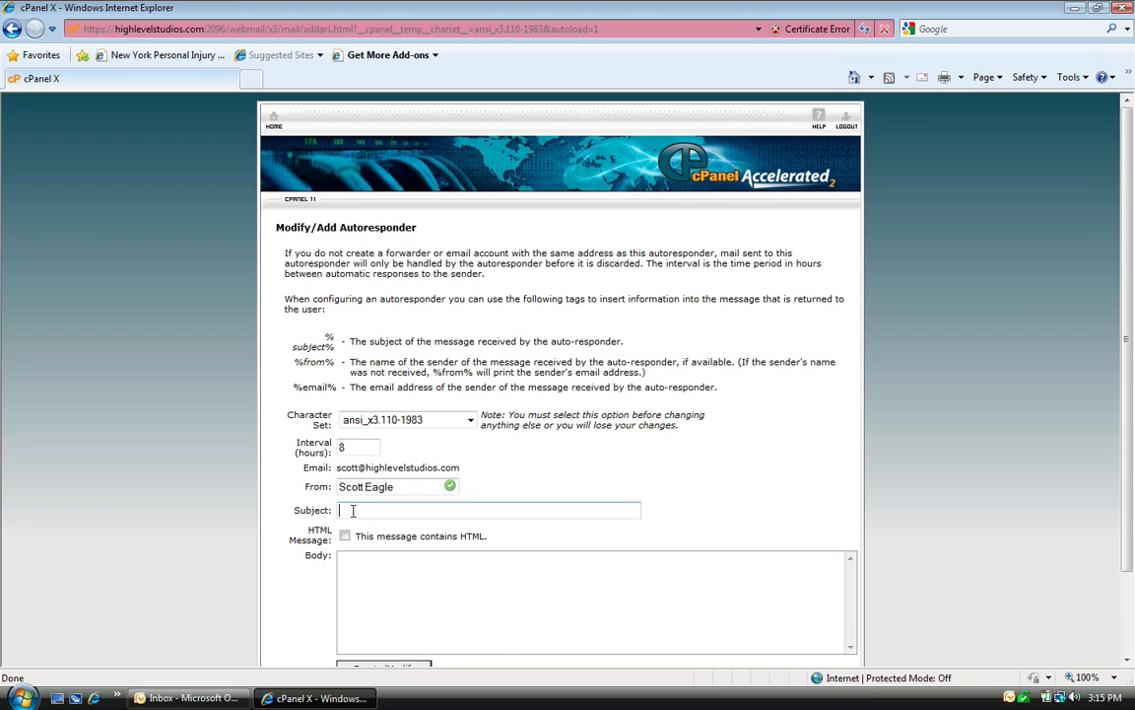
text(Im out of the Office)
click(361, 563)
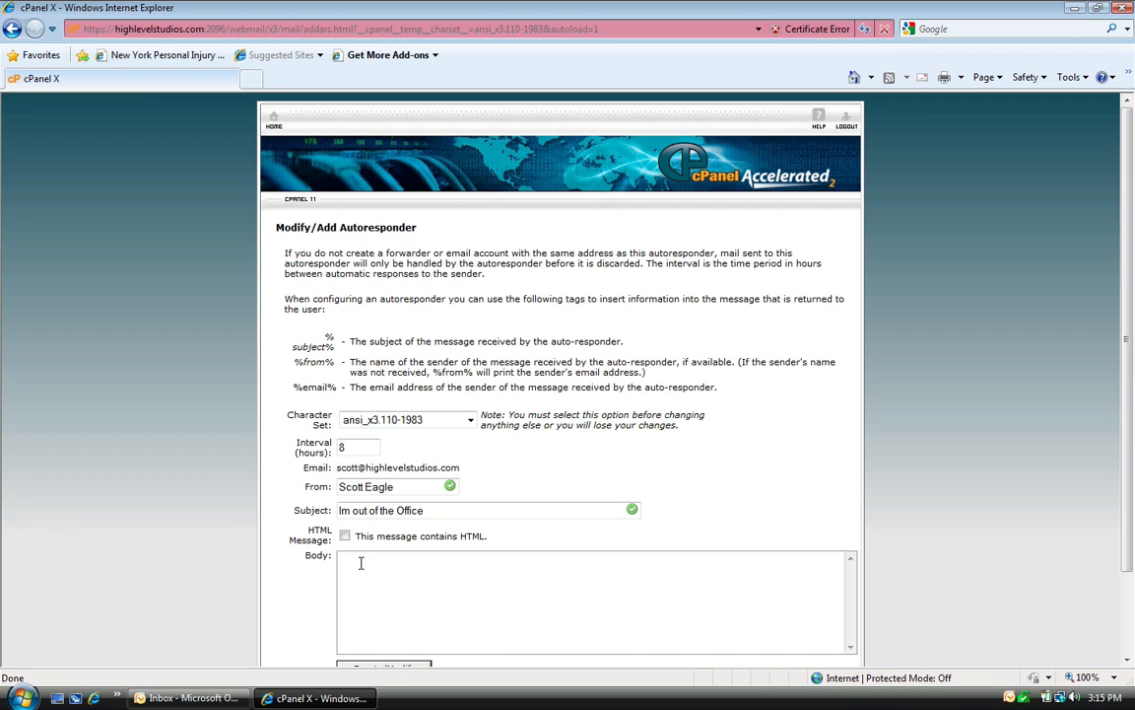
text(I will be out of the office until )
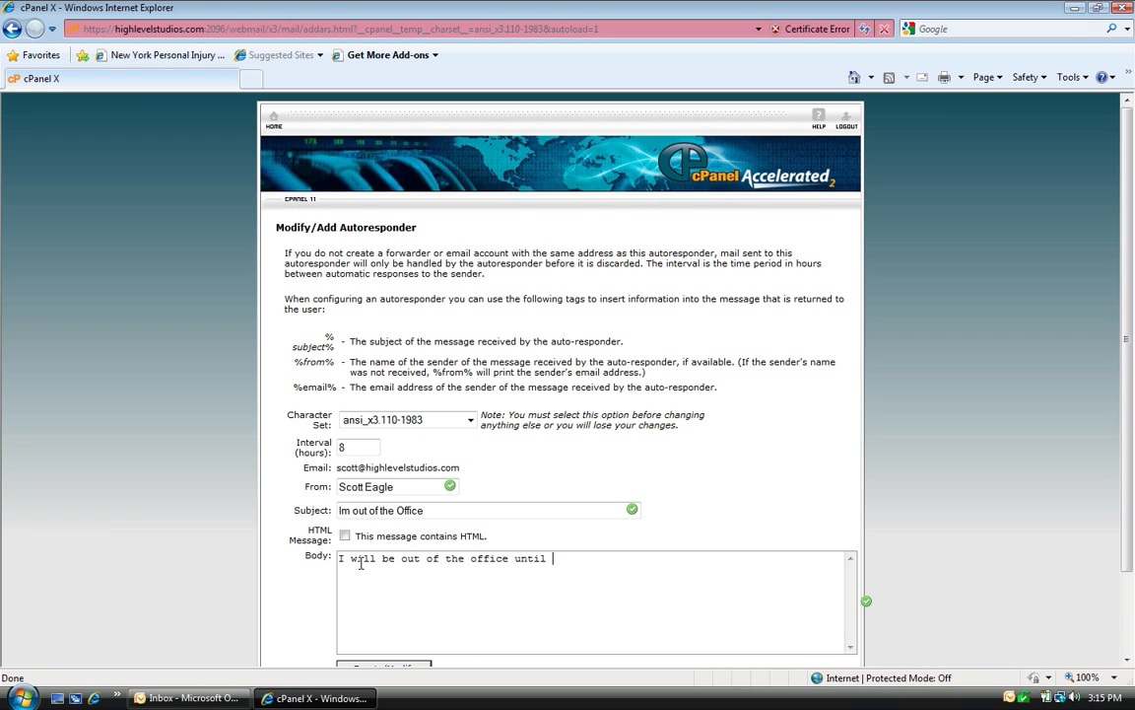
text(4-23-10)
Step: Leave the autoresponder form and return to the webmail home page
drag(1130, 557, 1131, 589)
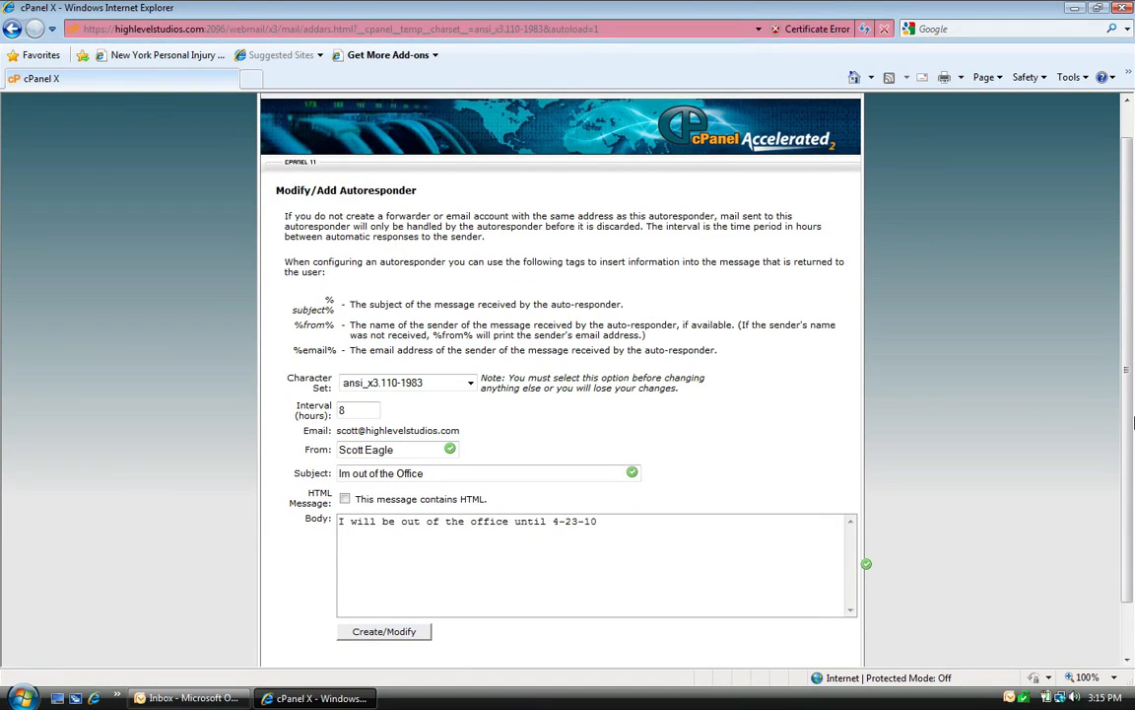
scroll(1020, 380, up, 1)
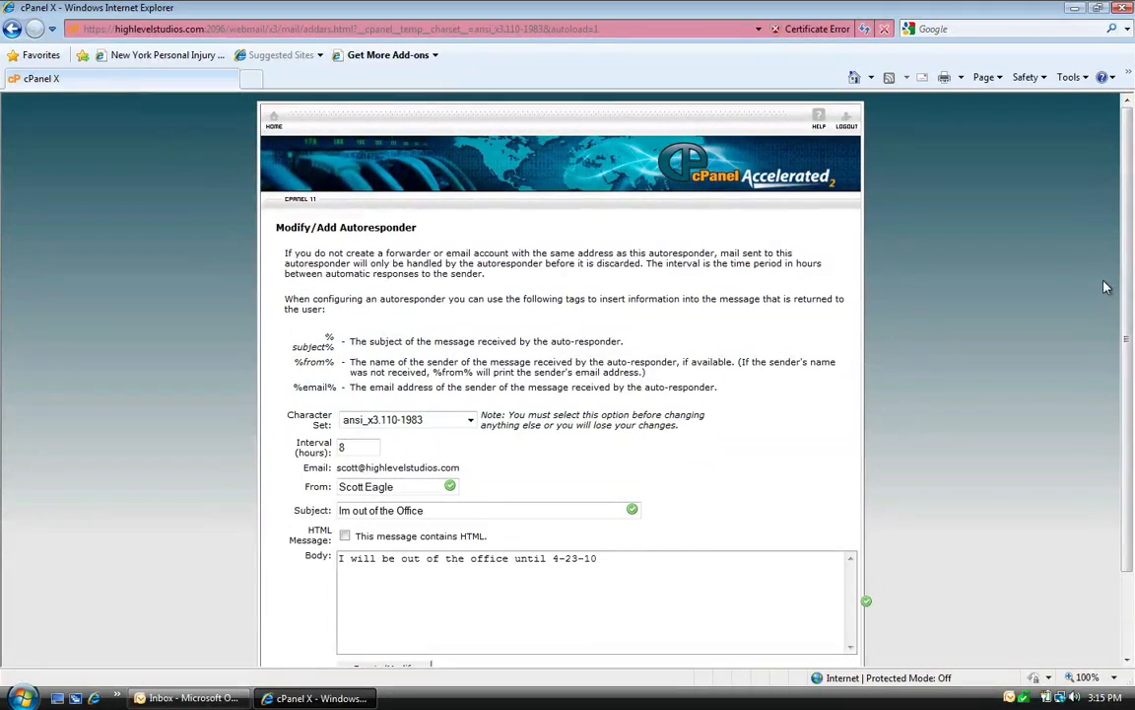
click(274, 119)
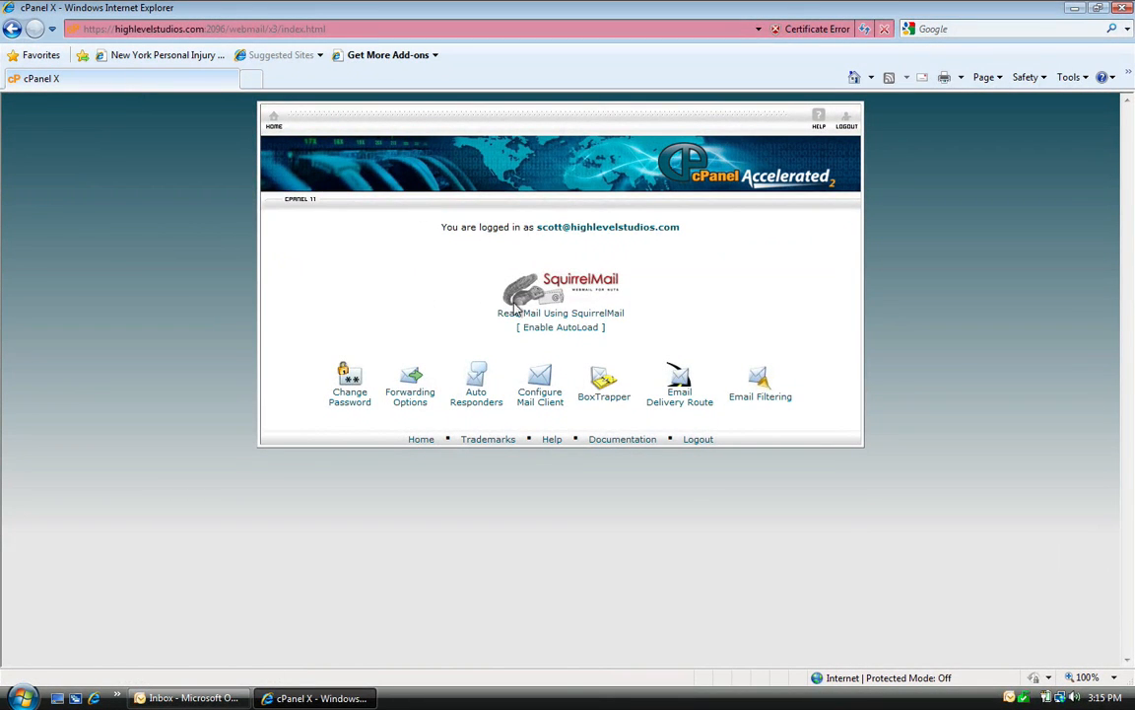
click(550, 404)
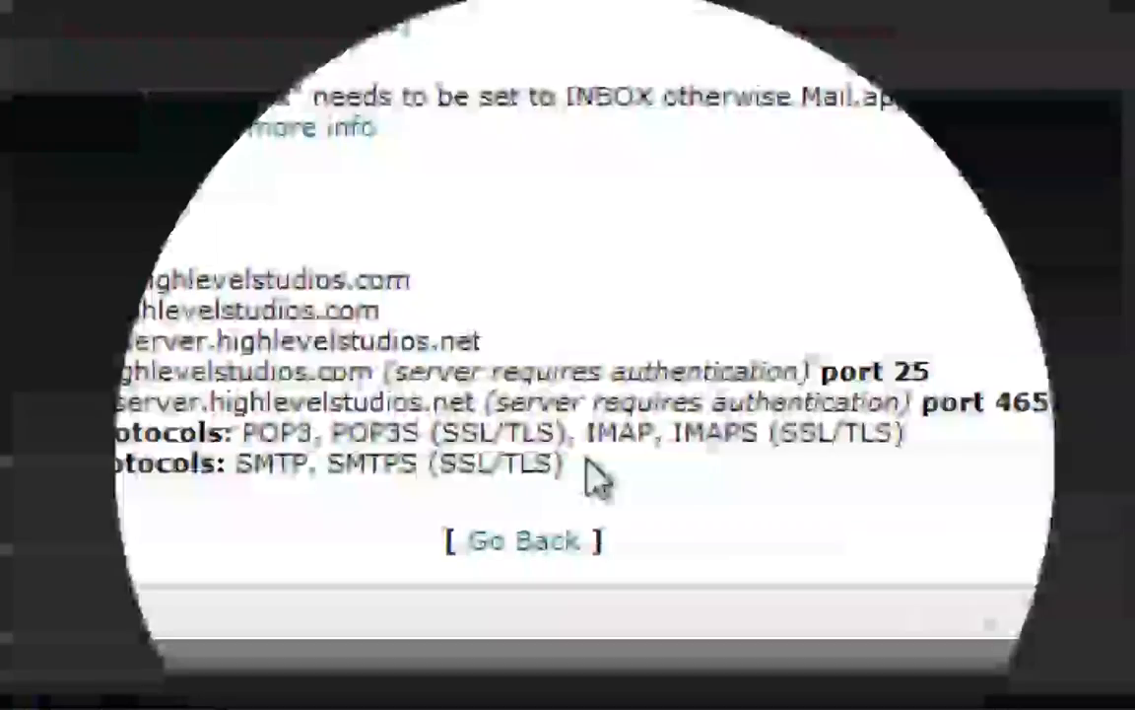
drag(596, 480, 471, 234)
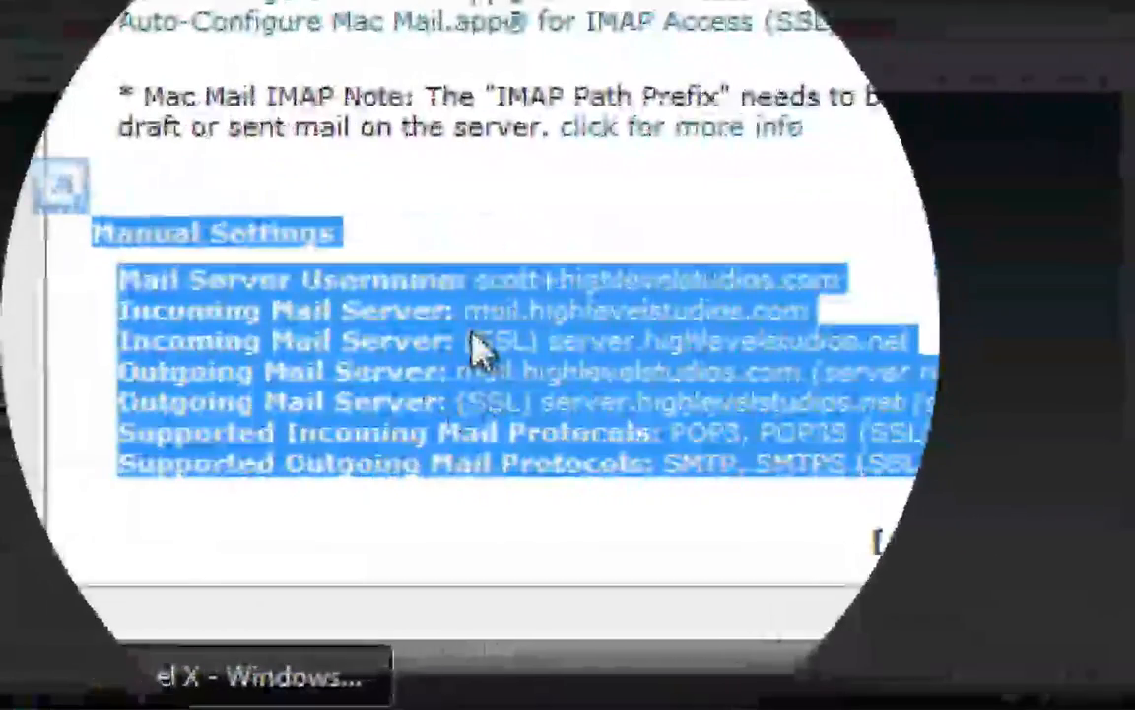
click(709, 340)
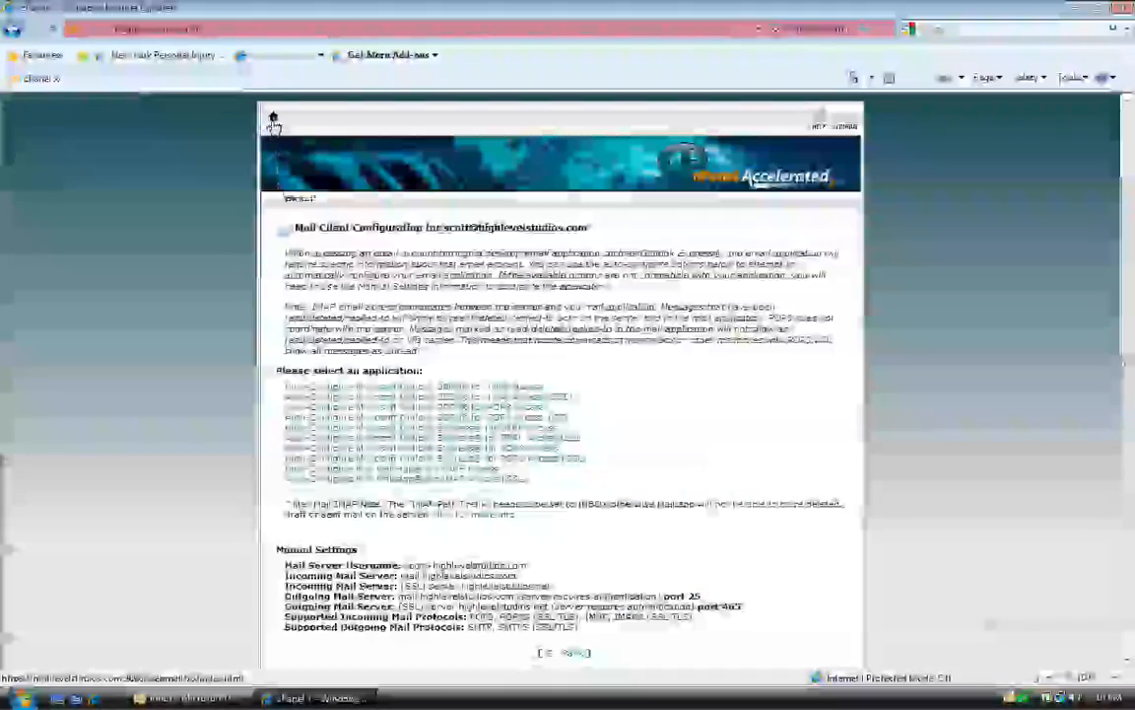
click(569, 651)
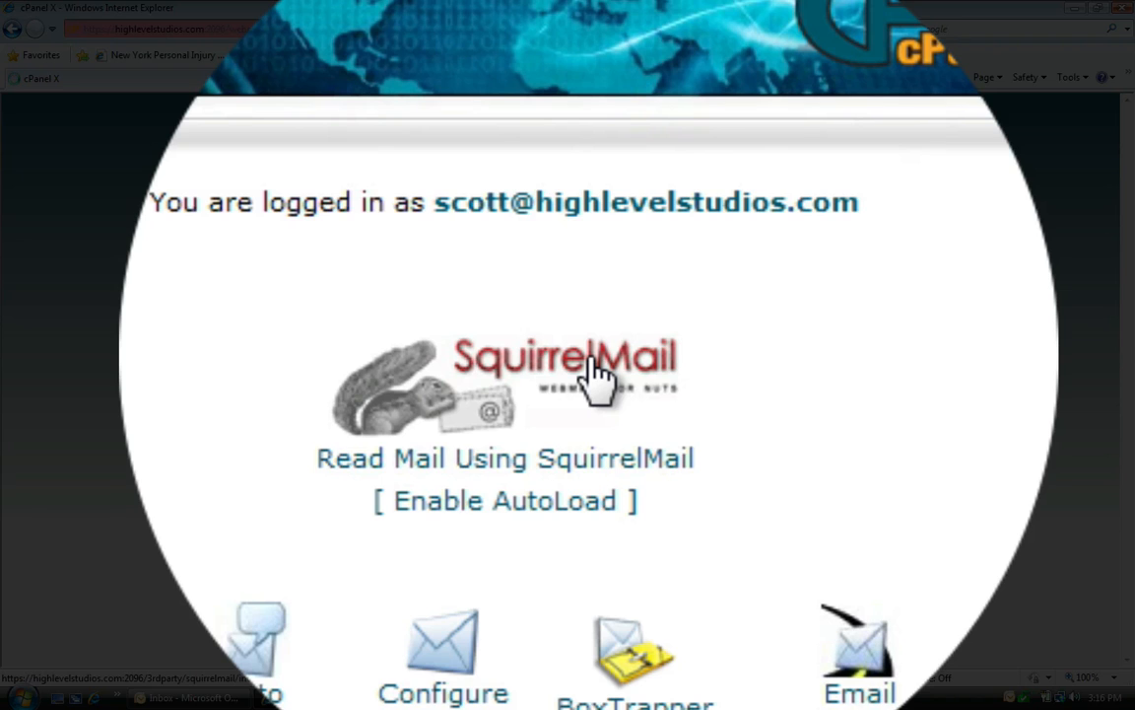
Step: View the two-message SquirrelMail inbox, then close Internet Explorer to reveal Outlook
click(596, 378)
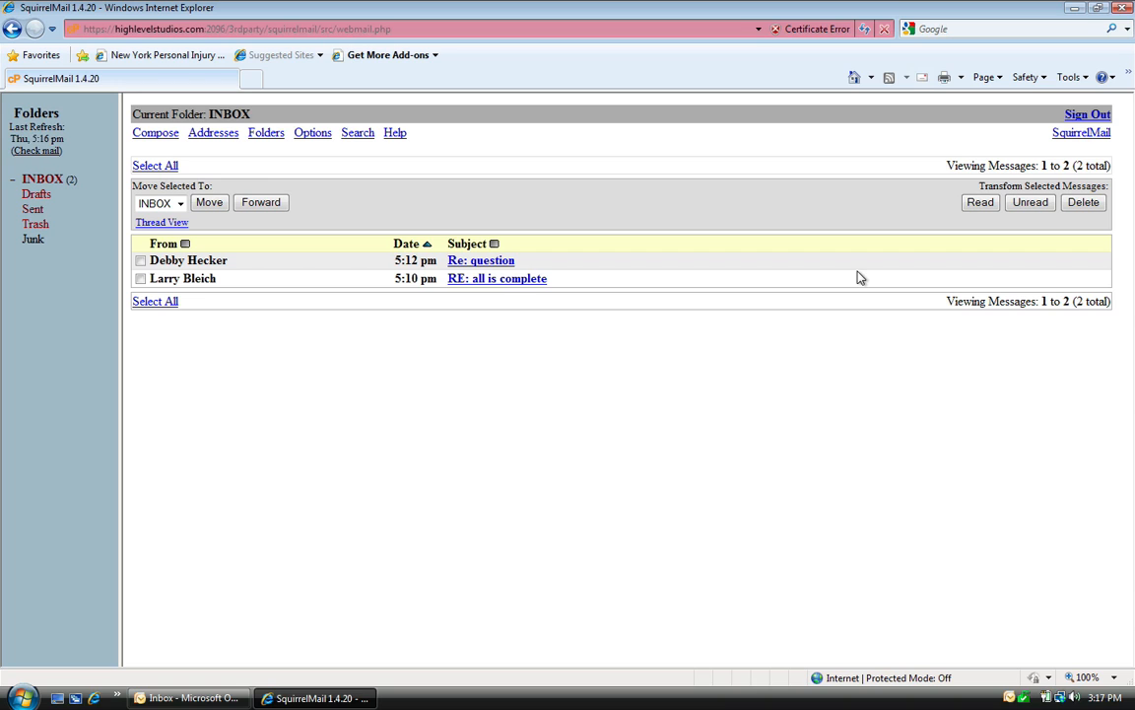
click(1123, 9)
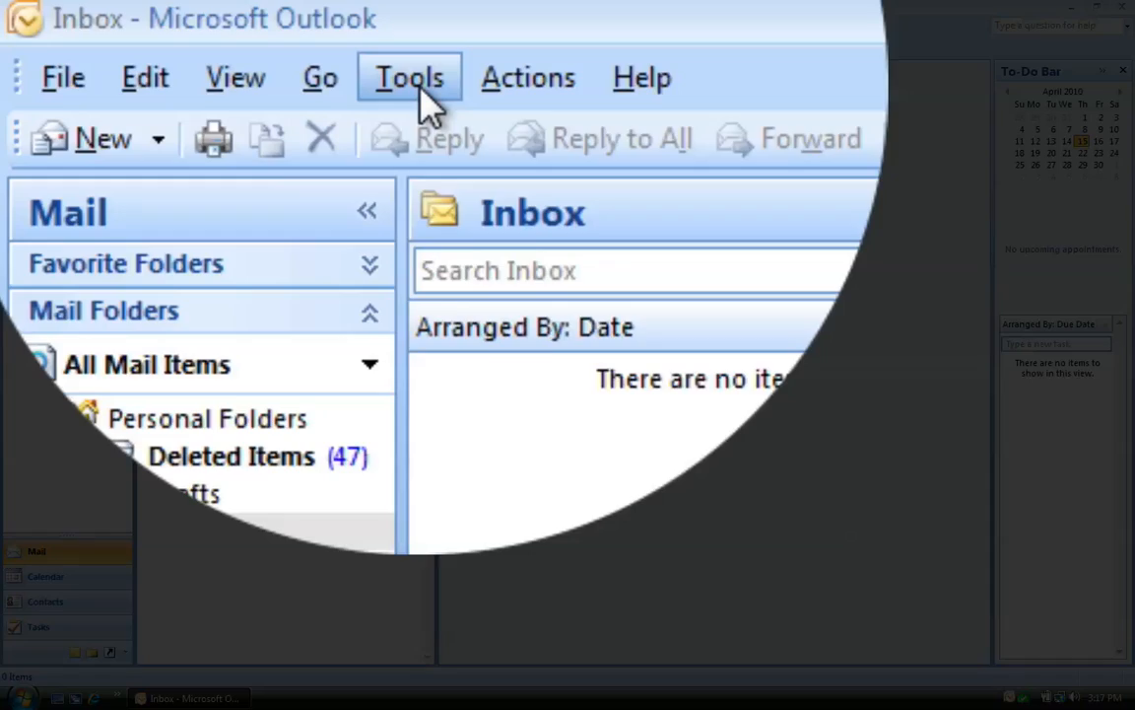
Step: Open Account Settings from the Tools menu and start adding a new e-mail account
click(422, 91)
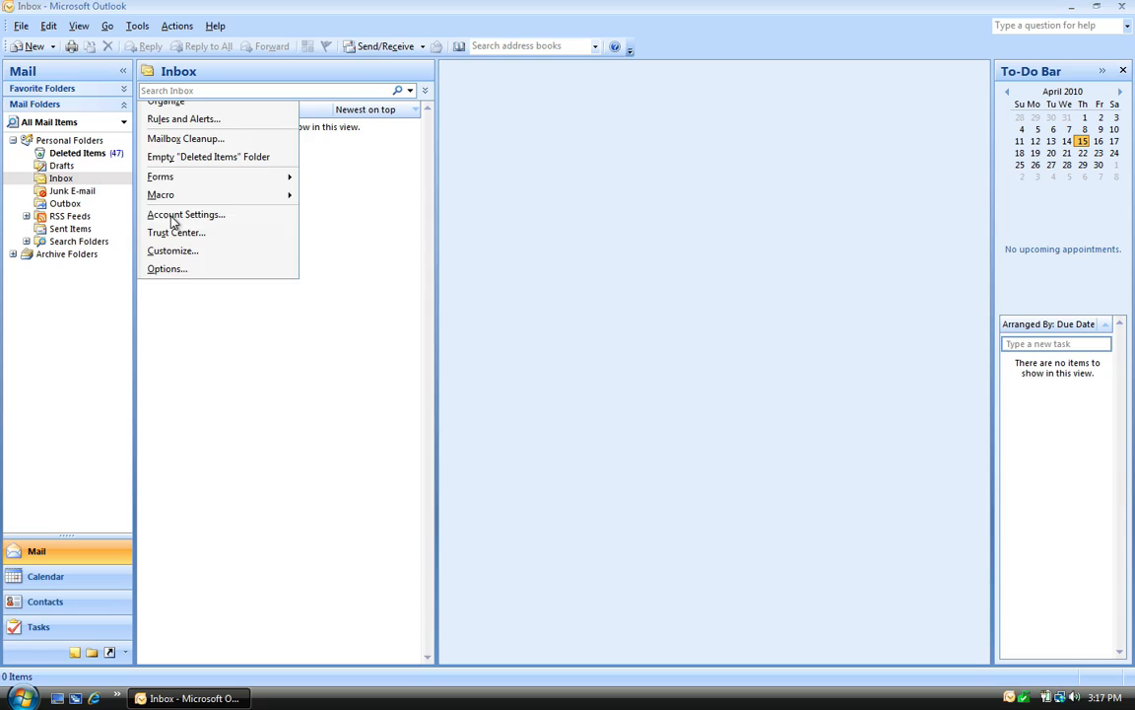
click(173, 215)
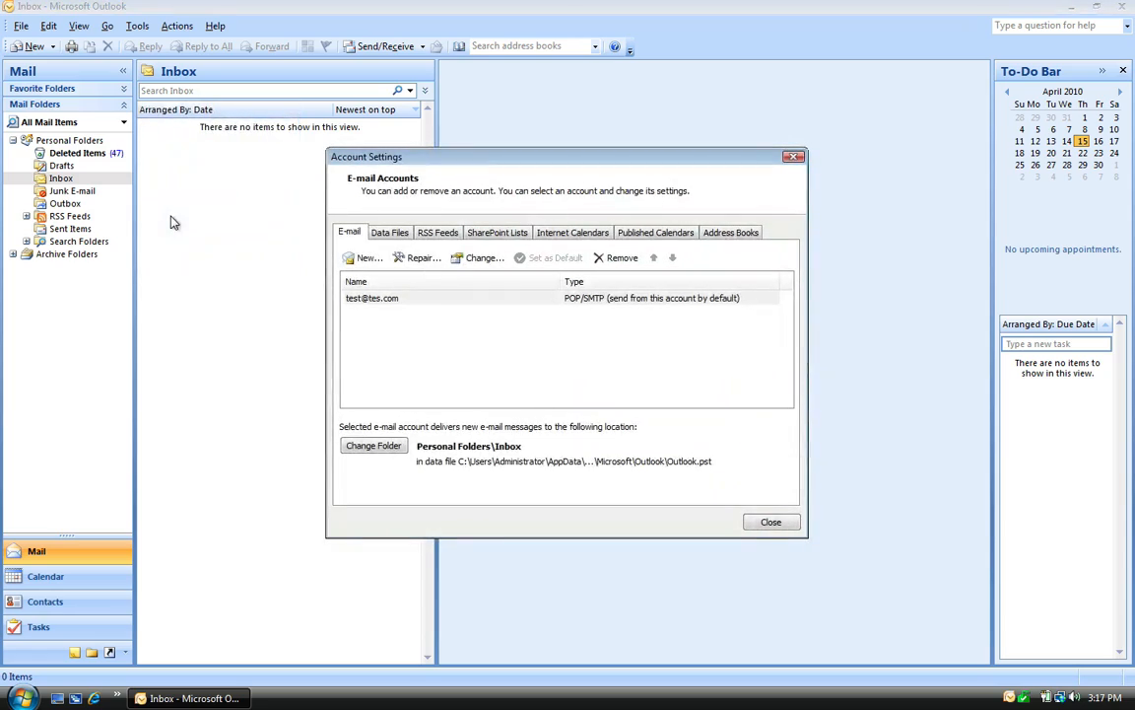
click(367, 302)
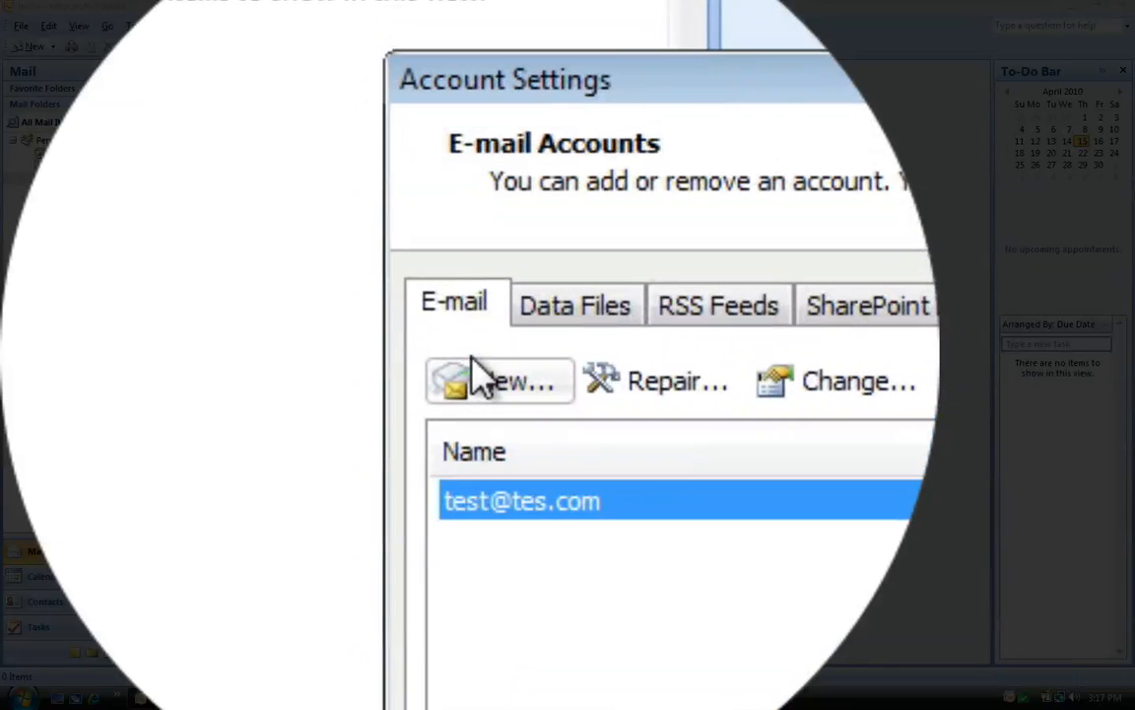
click(473, 357)
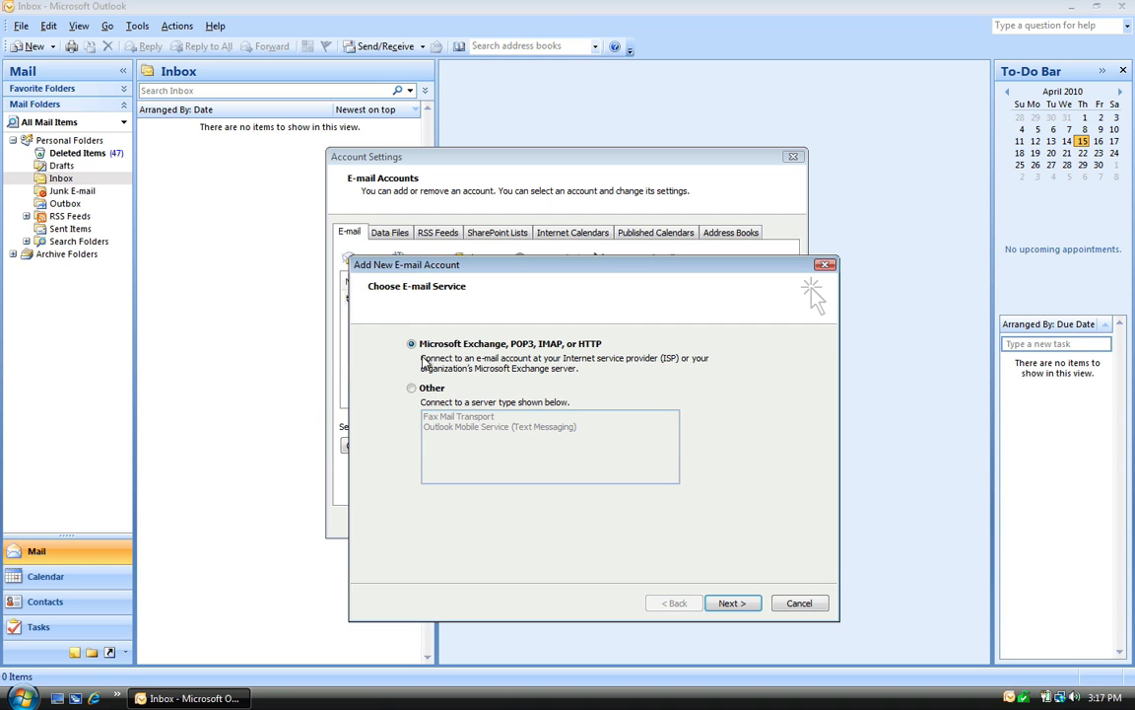
Step: Keep the Exchange/POP3/IMAP/HTTP service and enter the account holder's name
click(729, 602)
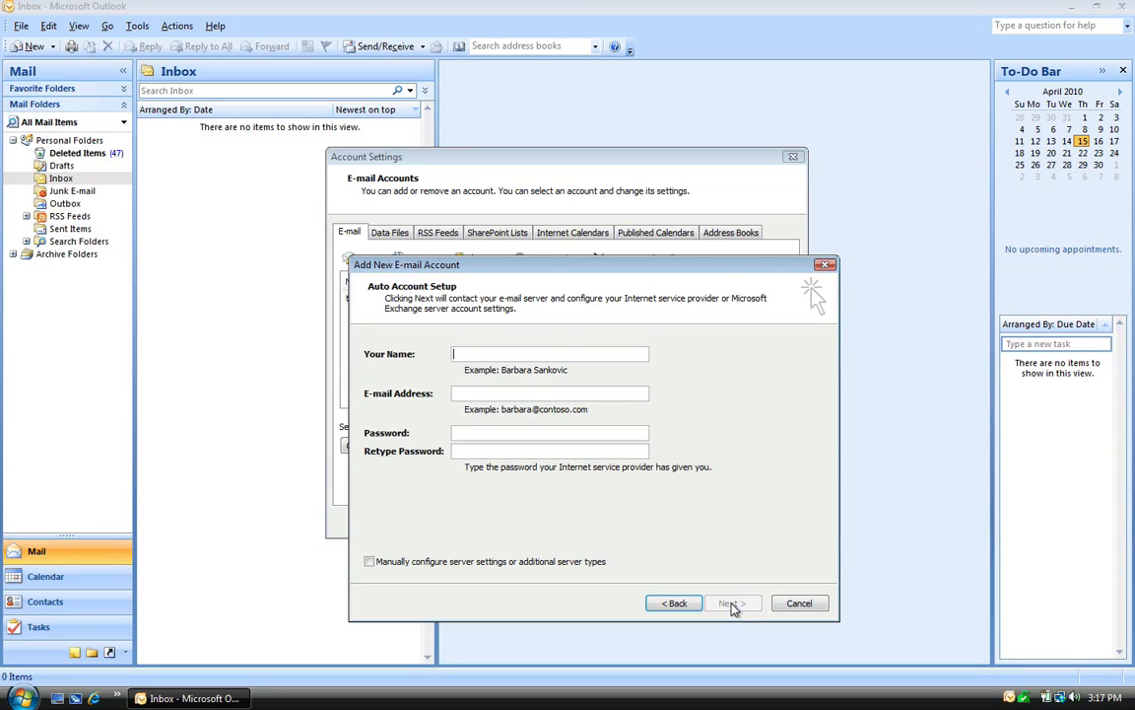
click(570, 357)
text(tes)
key(BackSpace)
key(BackSpace)
key(BackSpace)
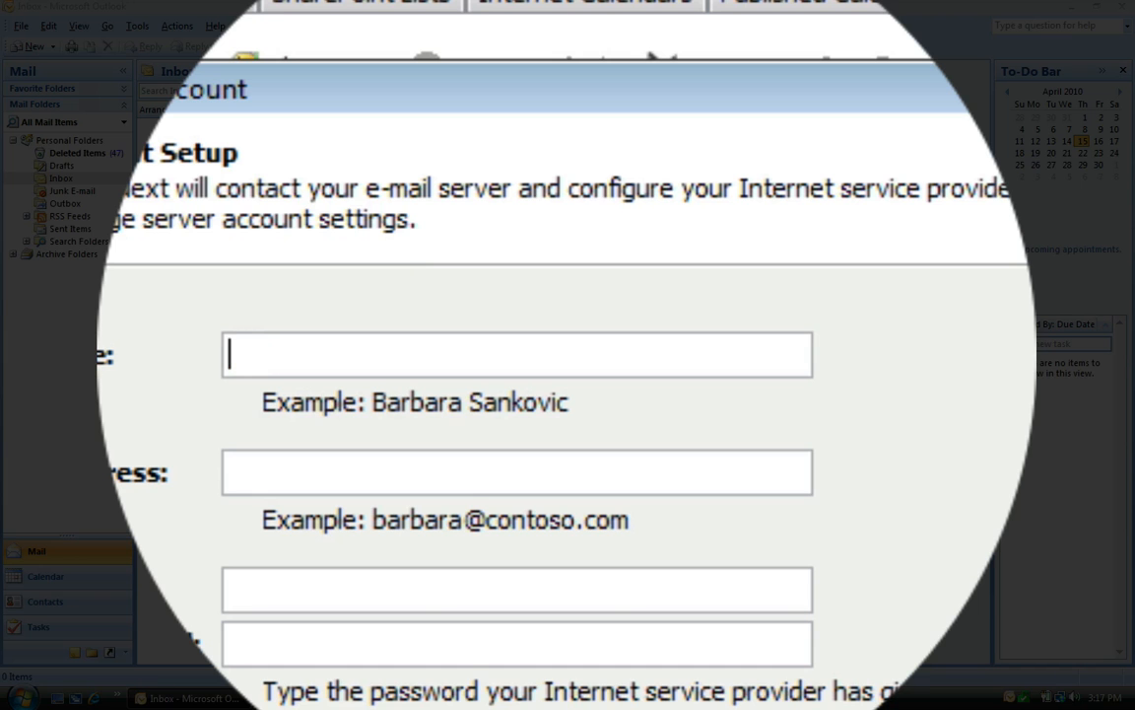
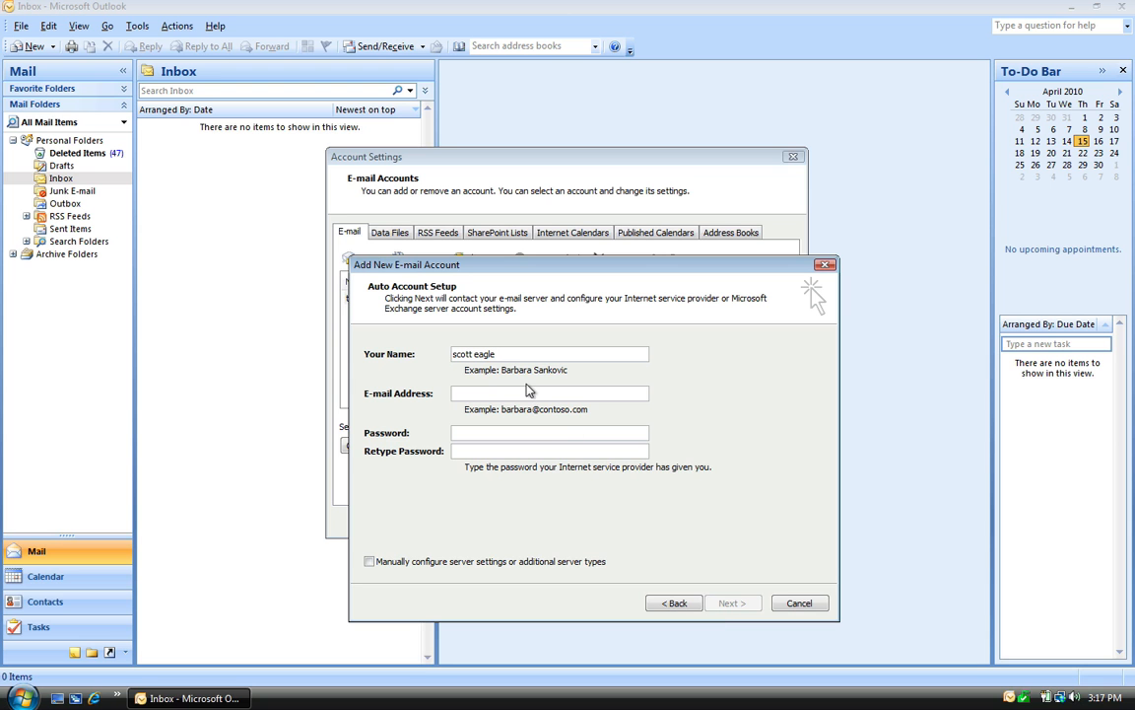
Step: Enter the e-mail address and password, and choose manual server configuration
click(524, 391)
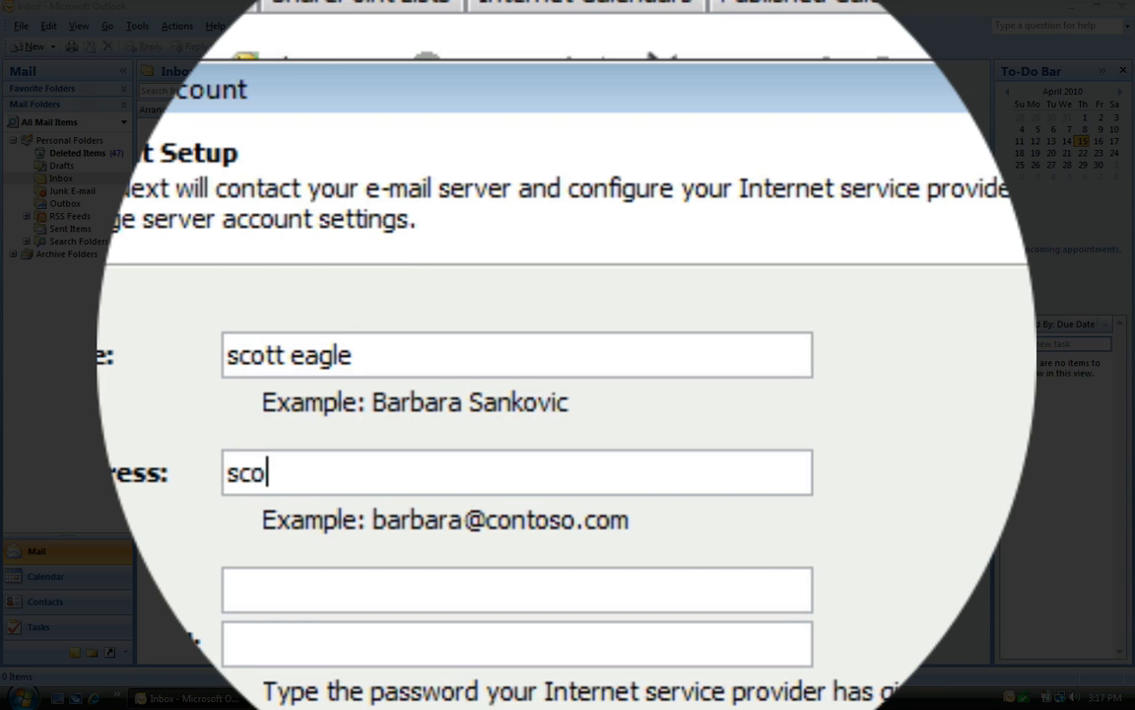
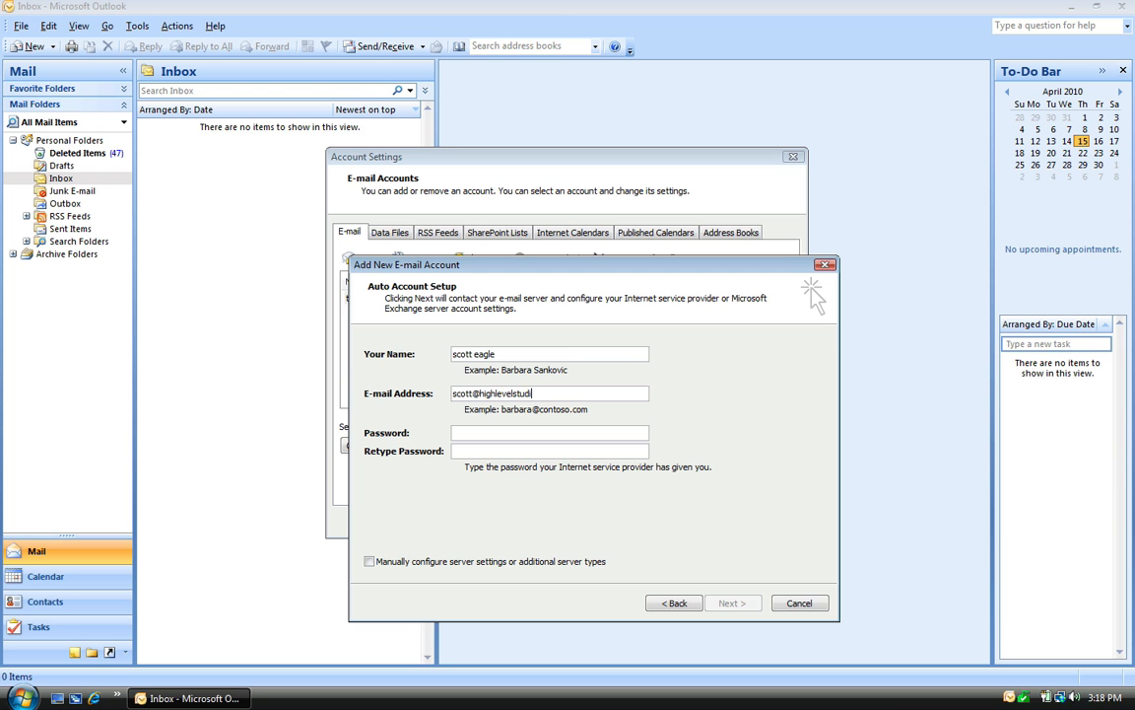
click(501, 435)
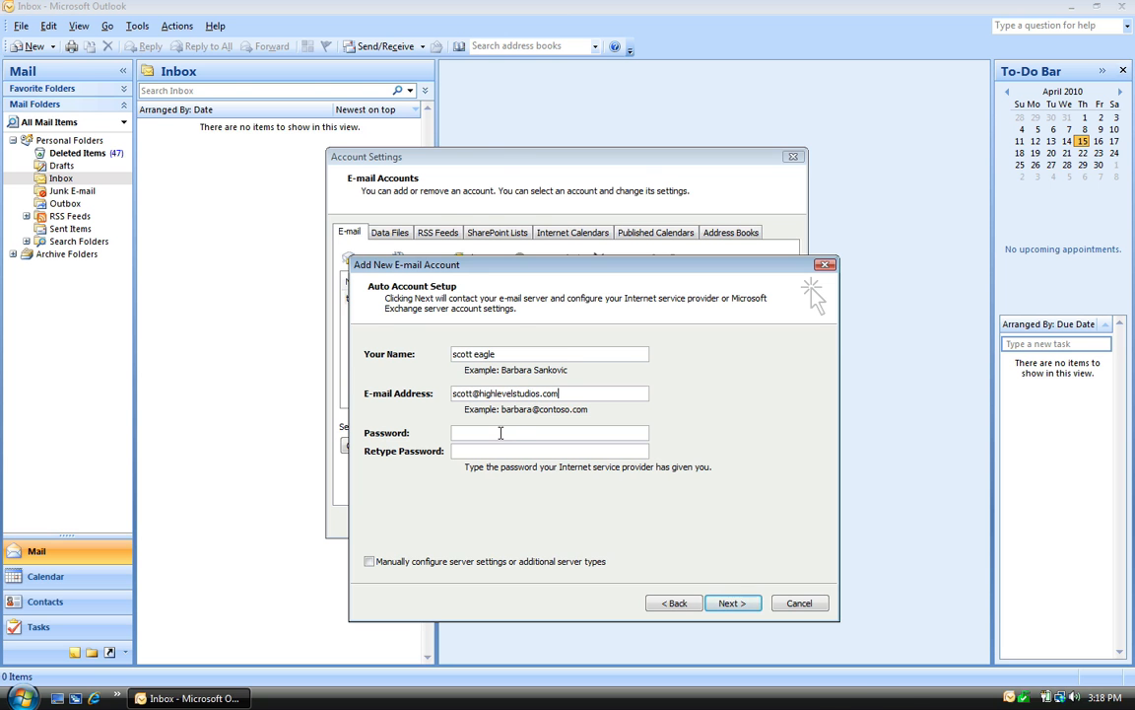
text(********)
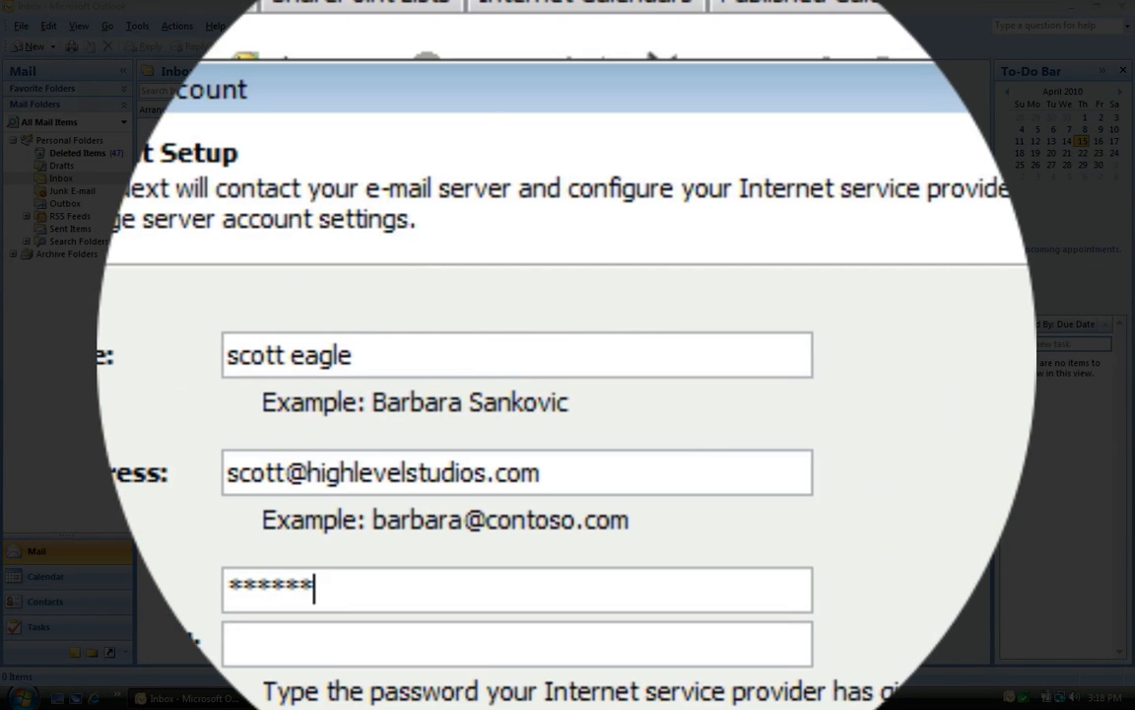
key(Tab)
text(********)
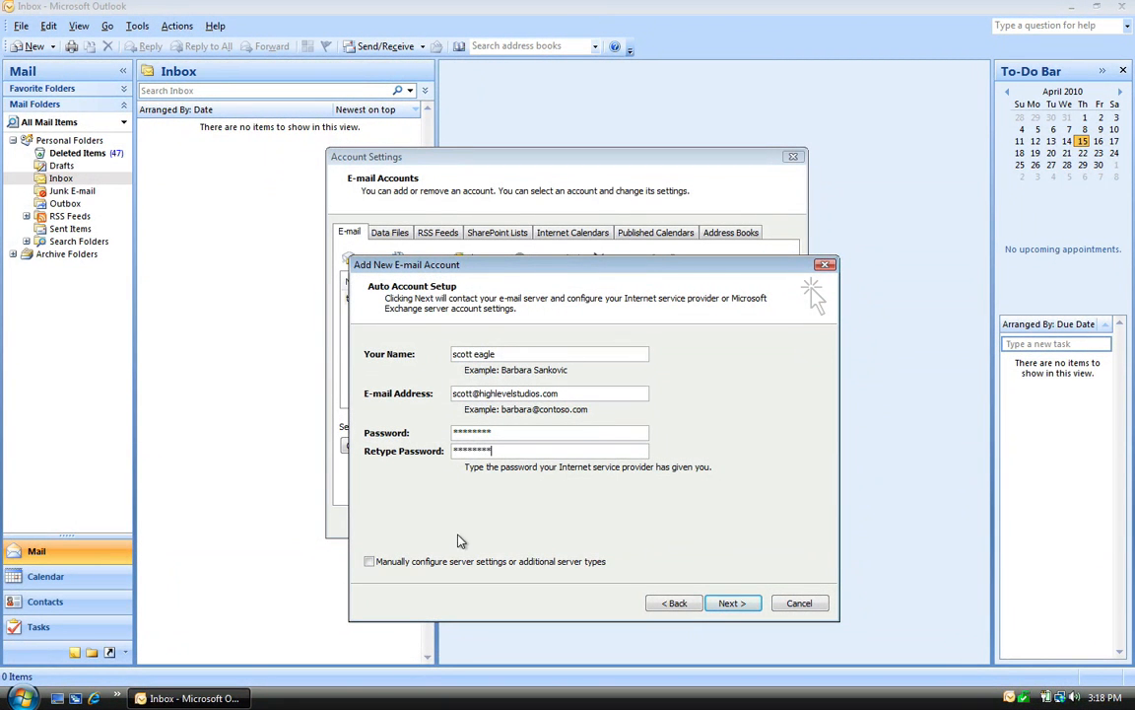
click(453, 562)
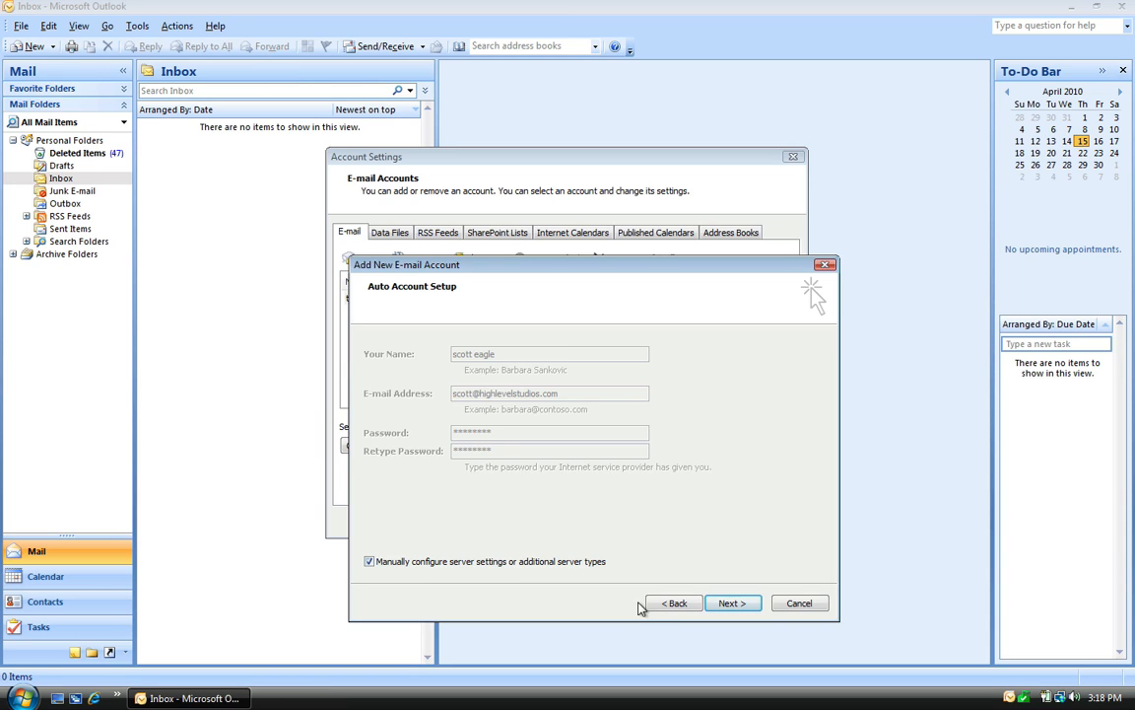
click(715, 603)
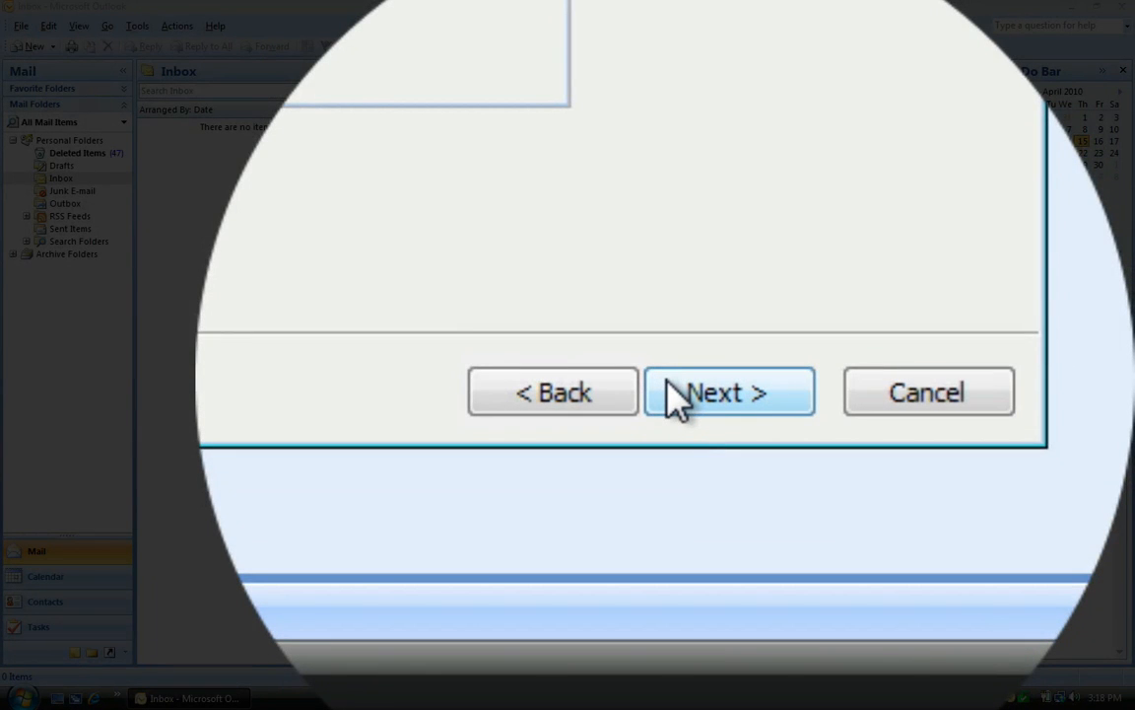
Step: Choose Internet E-mail and set incoming and outgoing servers to server.highlevelstudios.net
click(676, 394)
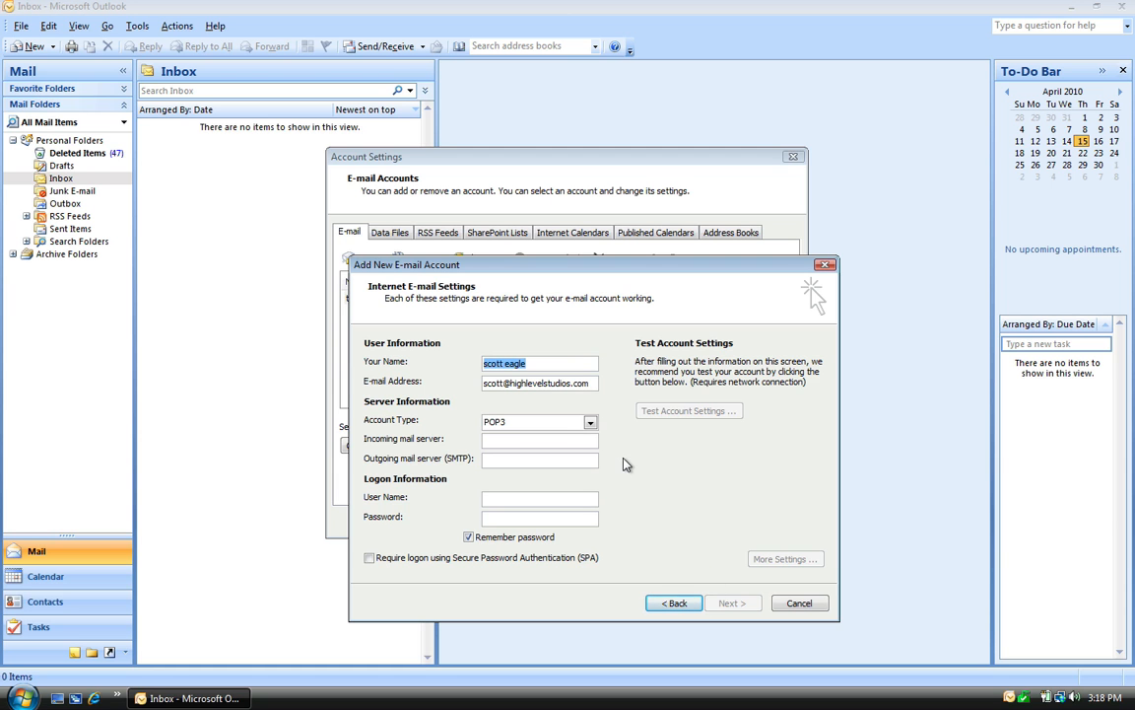
click(576, 439)
text(ser)
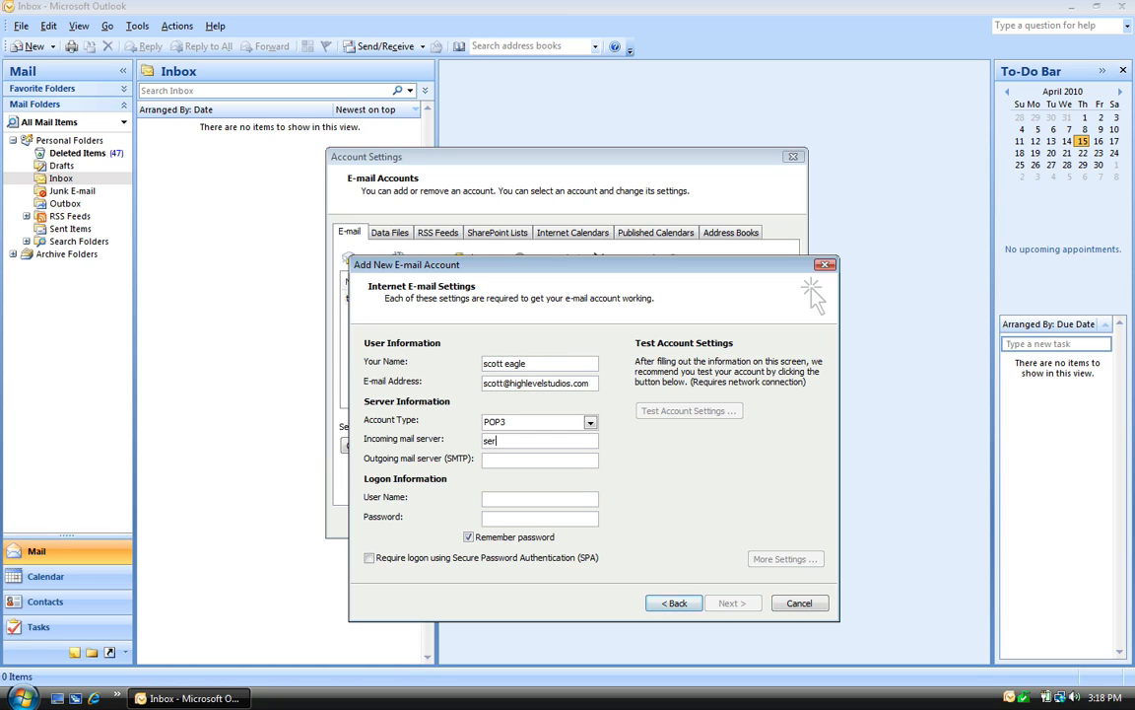
text(ver.highlevelstu)
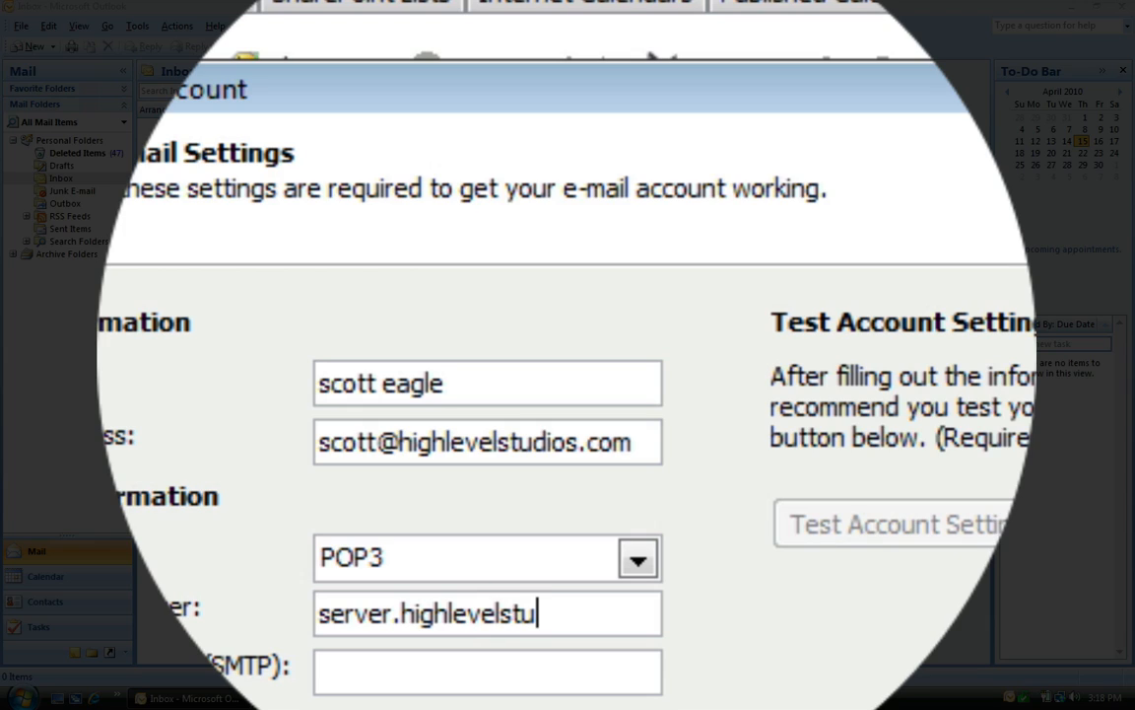
text(dios.net)
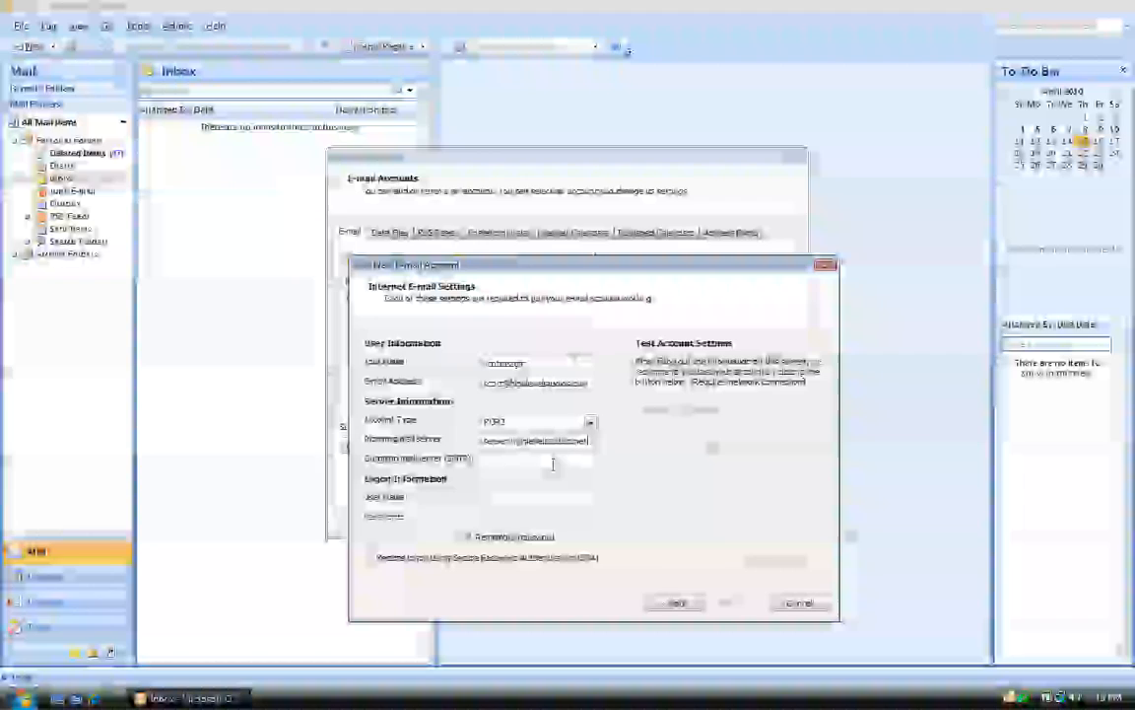
click(550, 460)
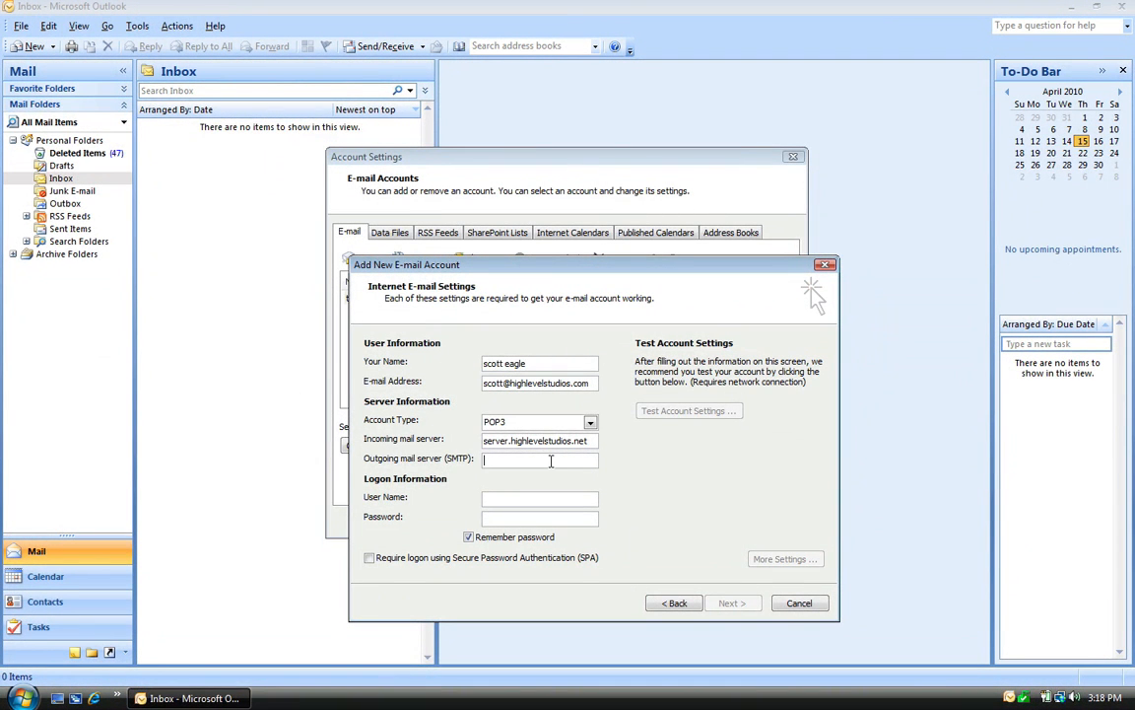
text(server)
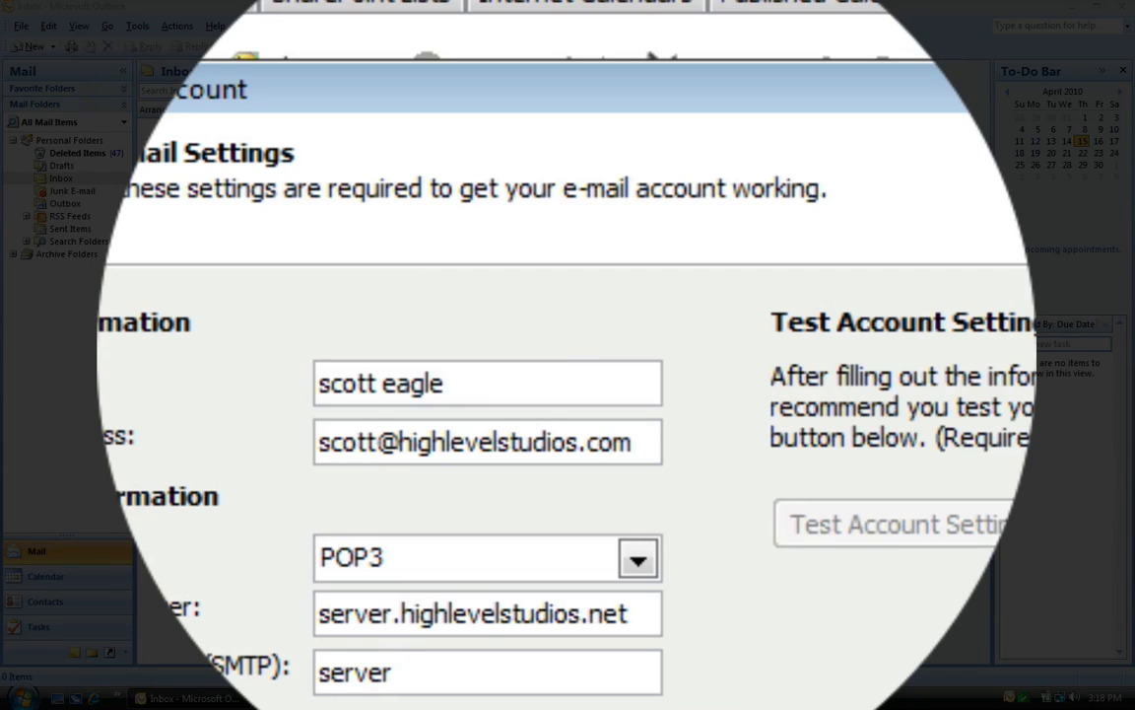
text(.highleve)
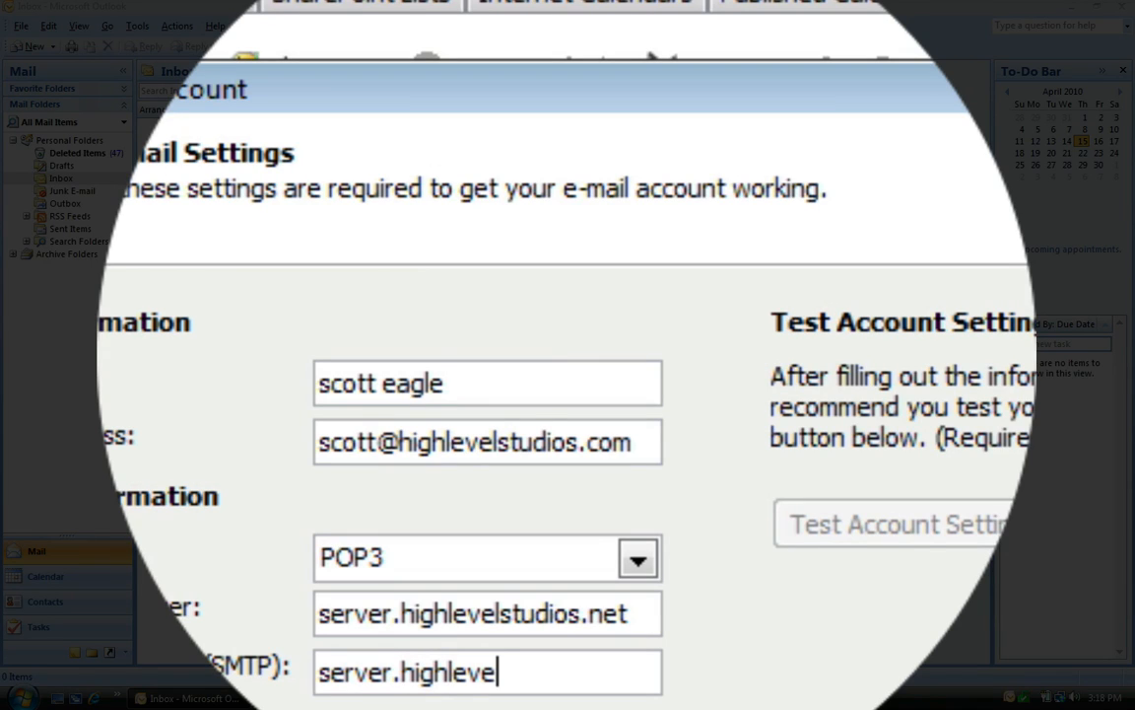
text(lstudios.)
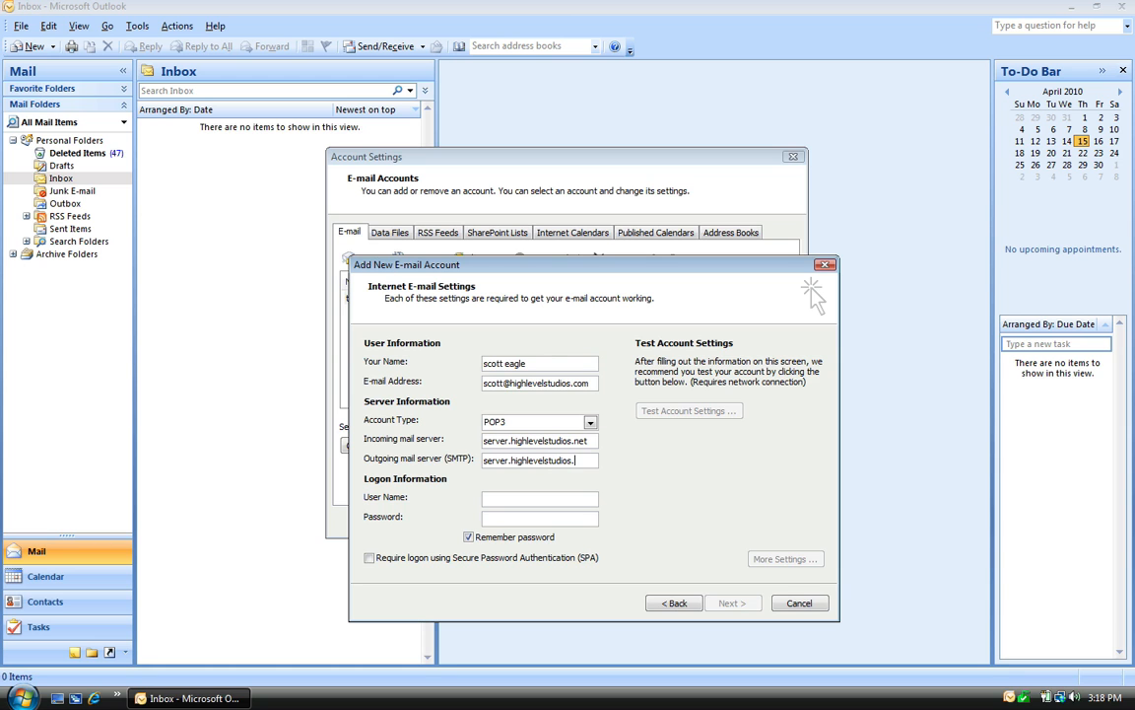
text(net)
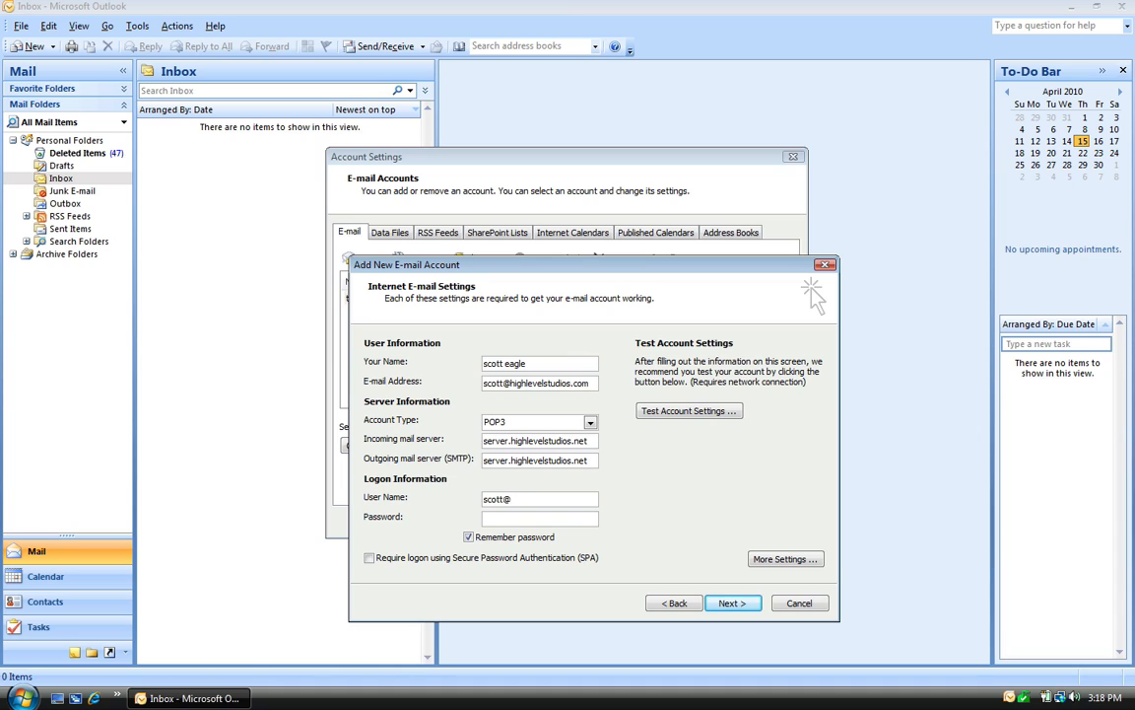
Step: Enter the mailbox's e-mail address as the user name and the account password
click(533, 517)
text(********)
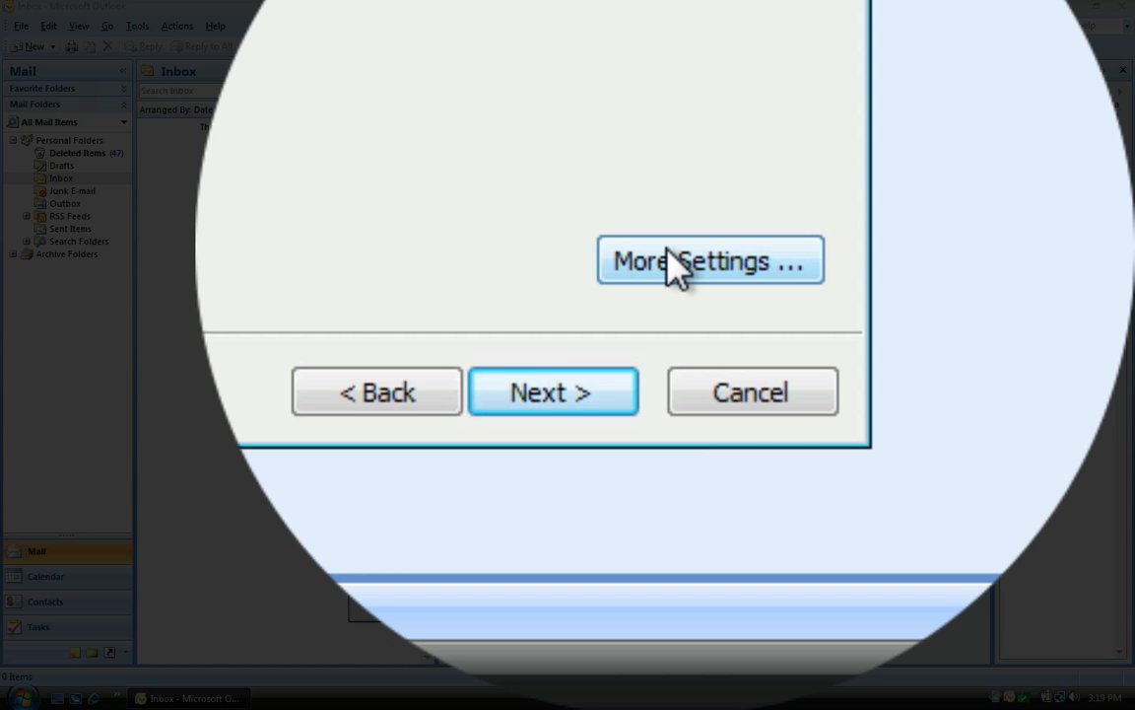
Step: In More Settings, require SMTP authentication and view the Advanced port settings
click(671, 262)
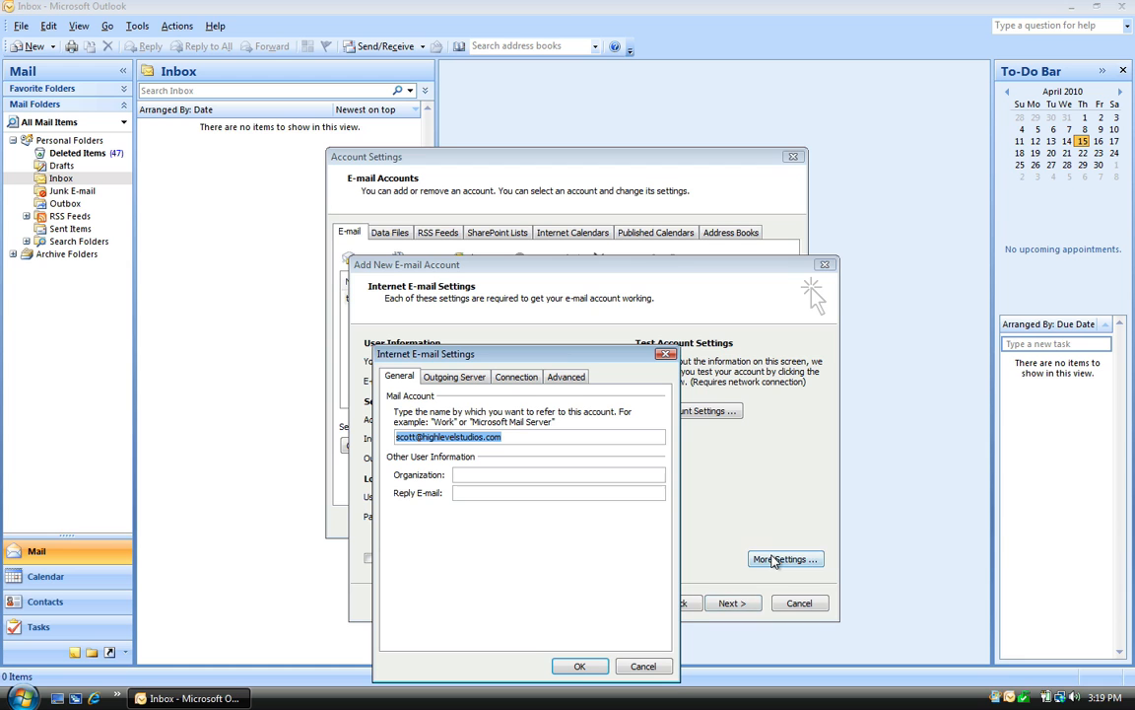
click(463, 379)
click(458, 396)
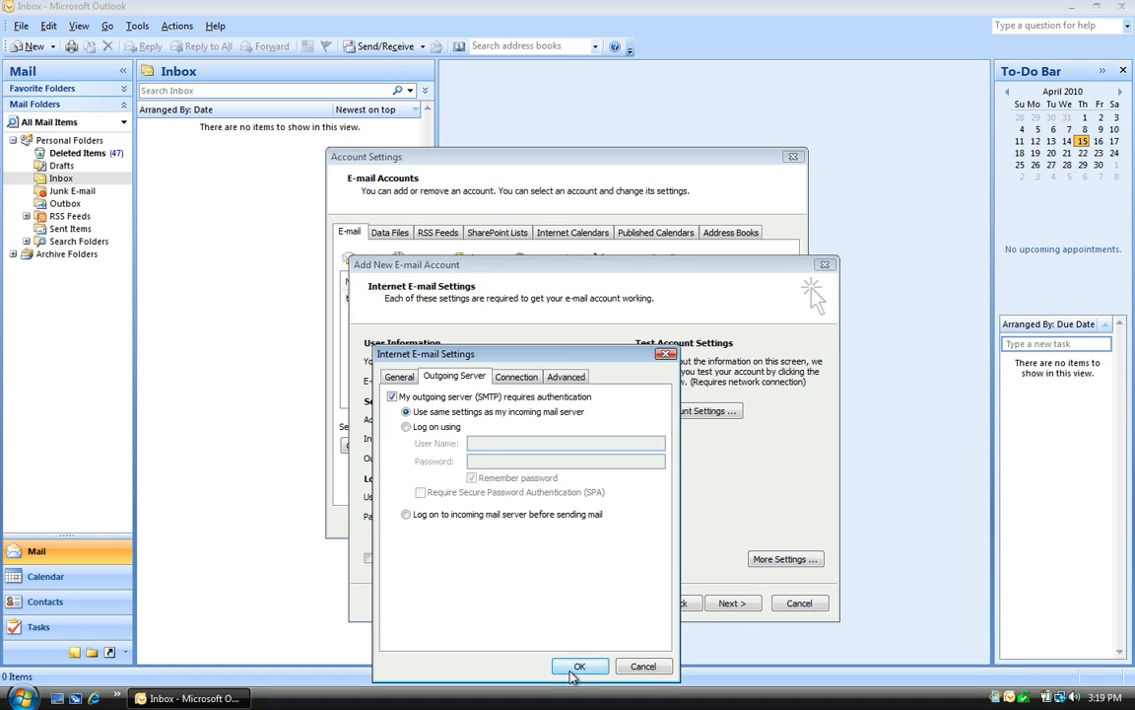
click(517, 380)
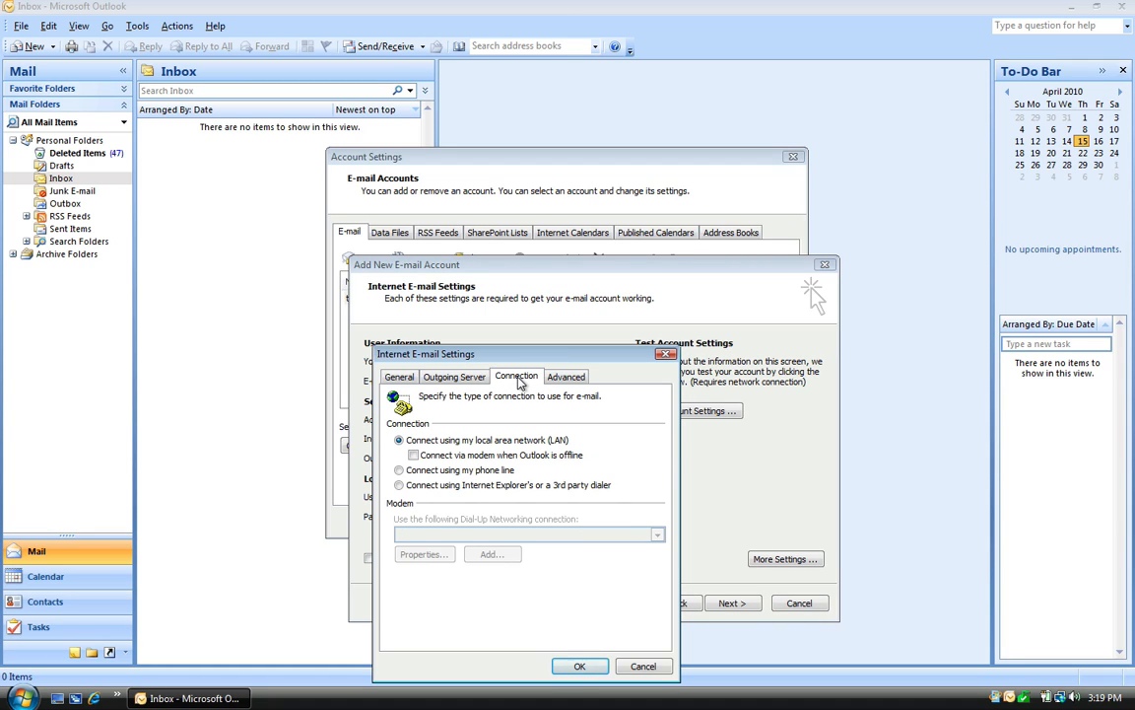
click(565, 379)
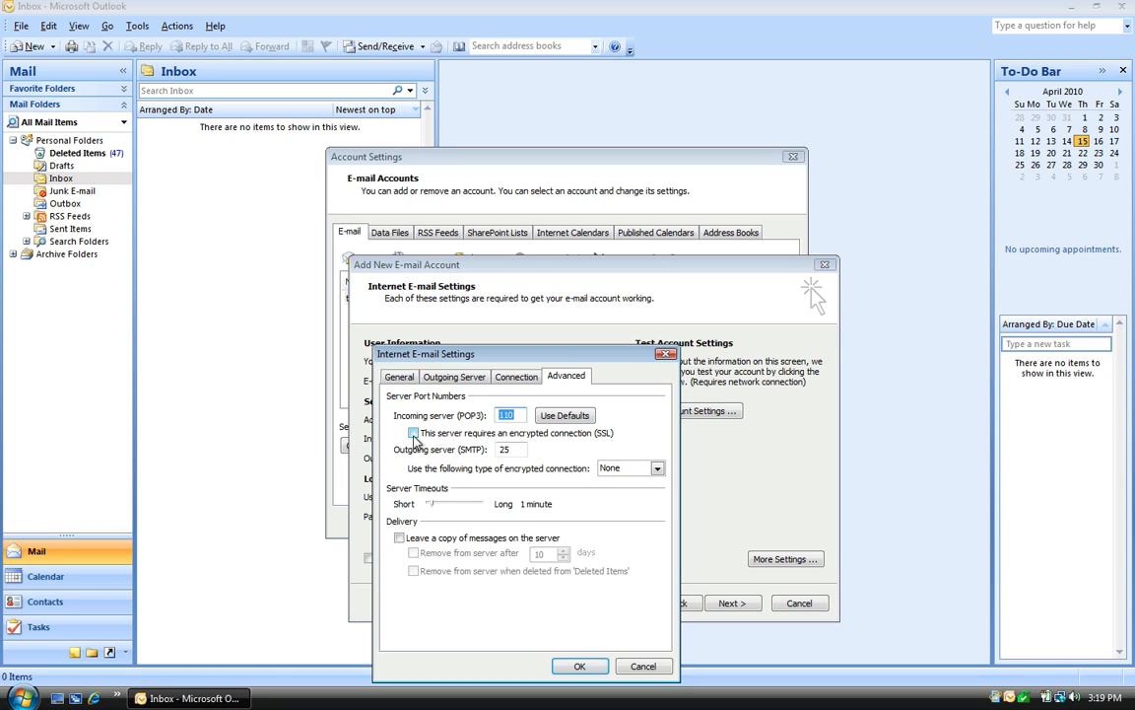
Step: Enable SSL for POP3 on port 995 and for SMTP on port 465
click(520, 449)
key(BackSpace)
text(6)
click(413, 434)
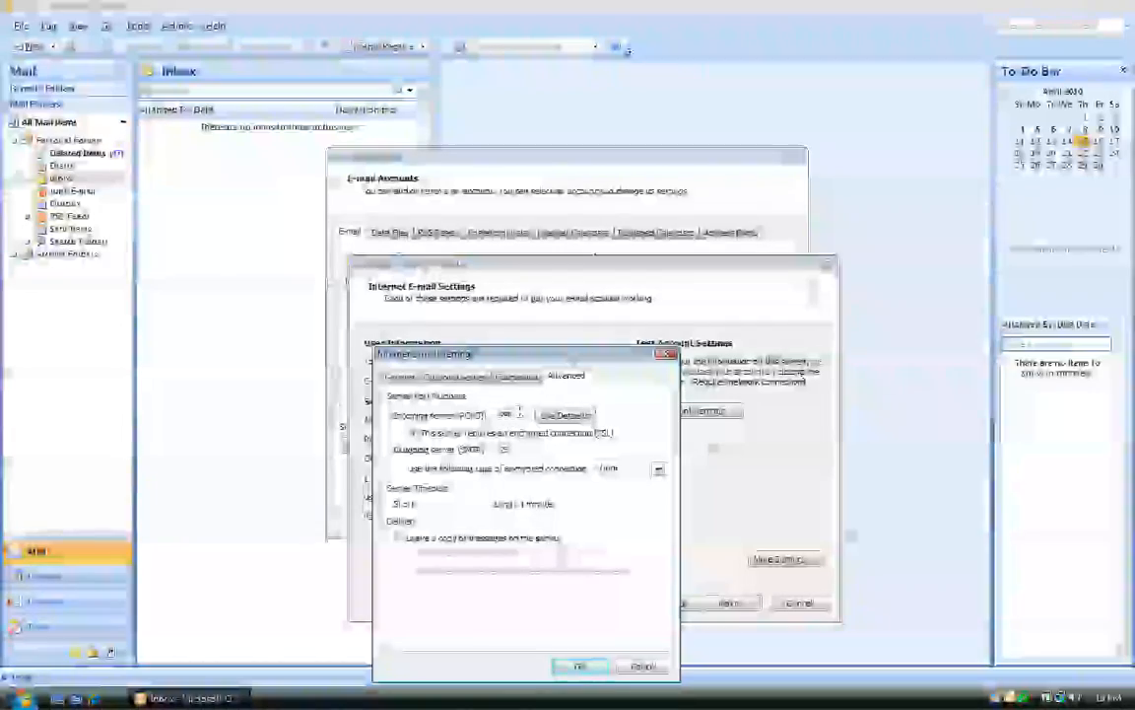
double_click(497, 378)
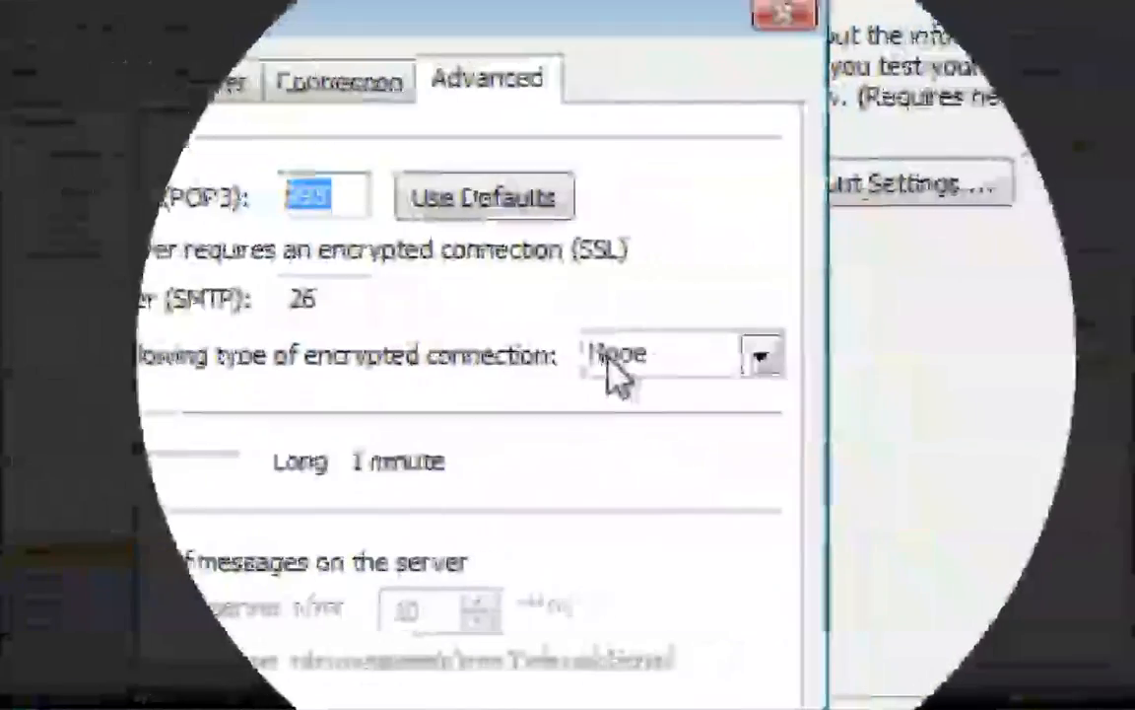
click(921, 495)
click(627, 430)
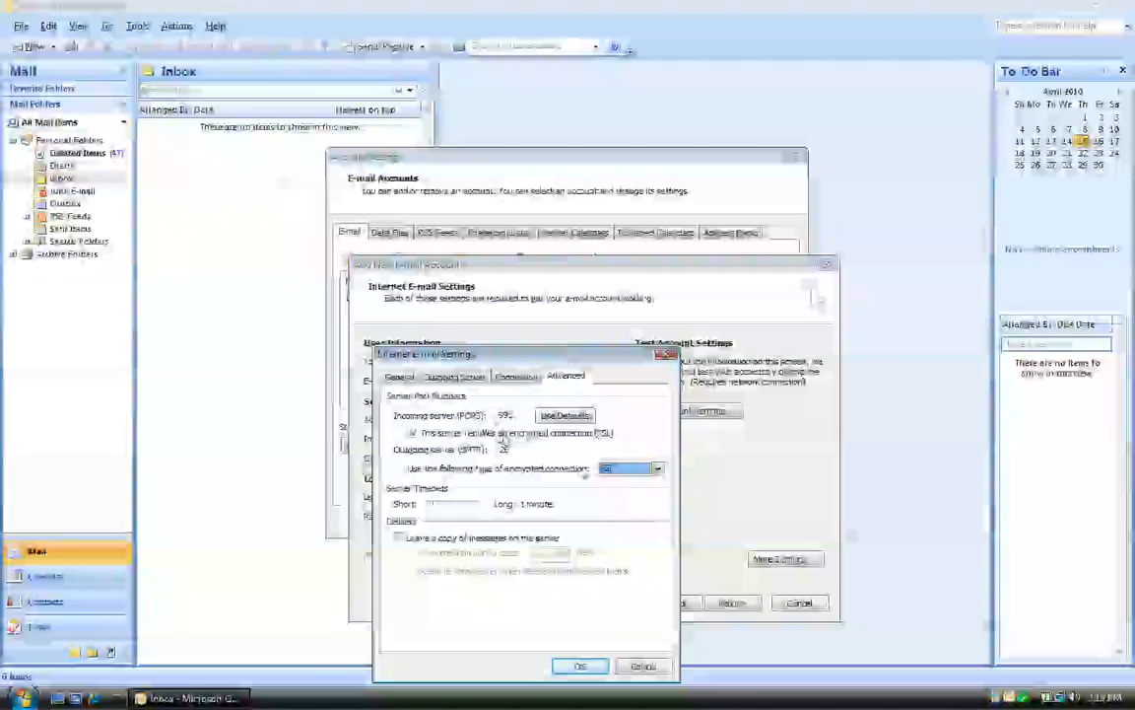
double_click(502, 449)
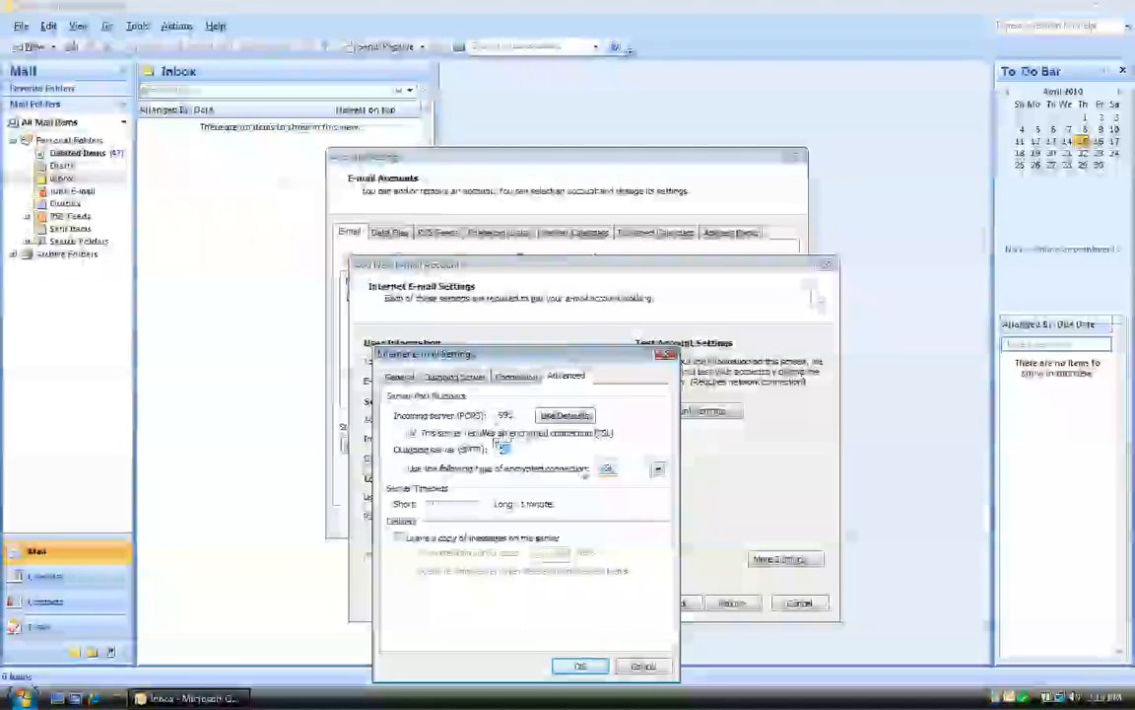
text(465)
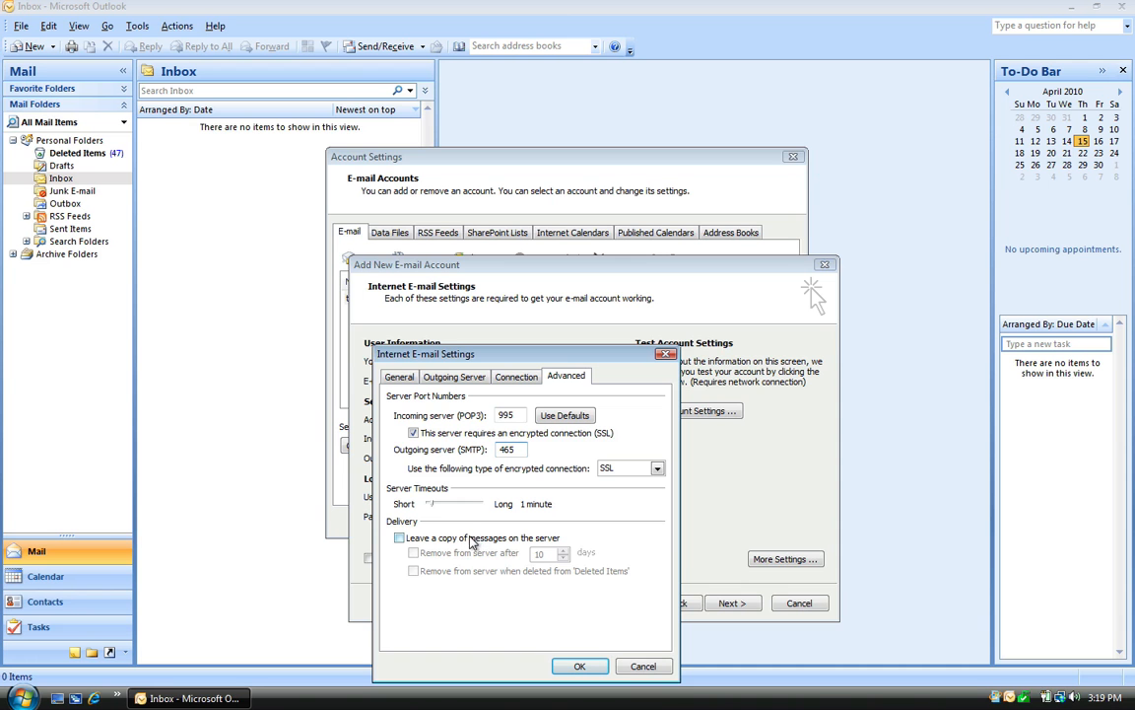
click(467, 540)
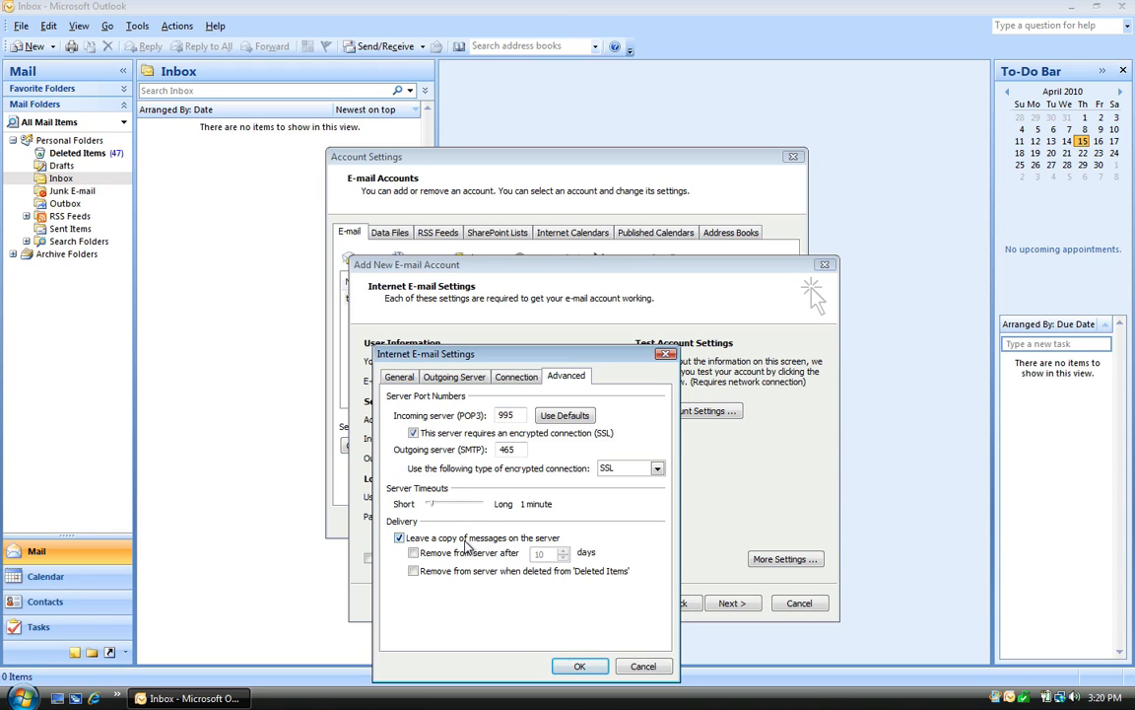
click(465, 554)
click(461, 572)
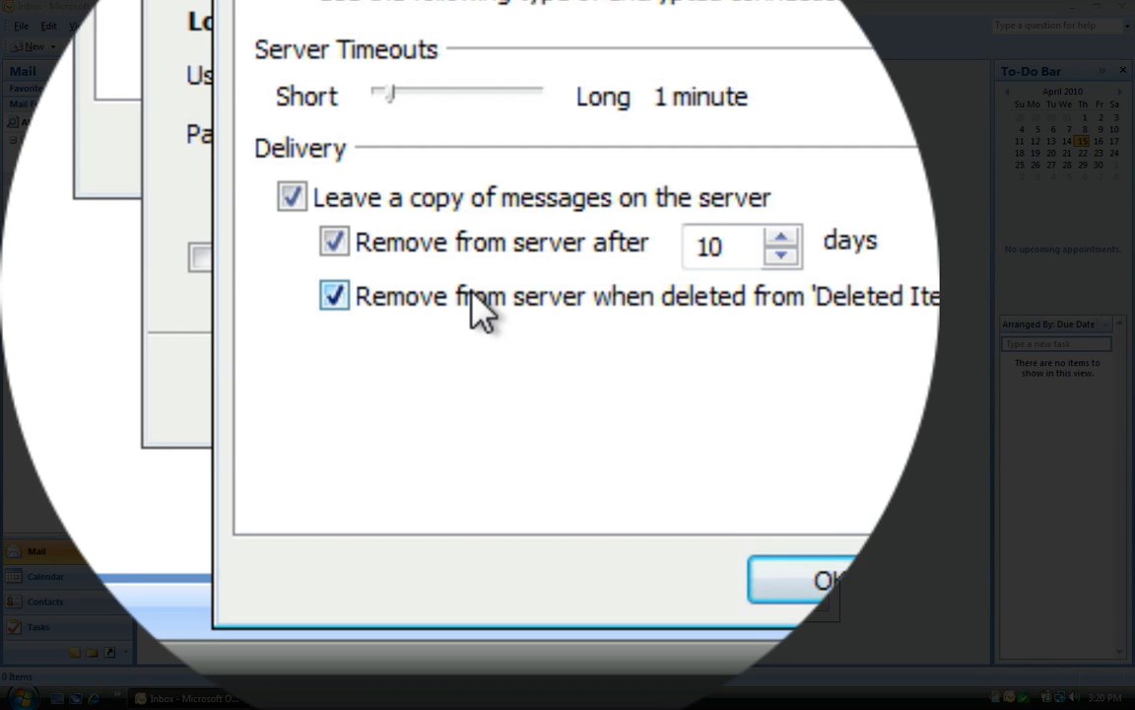
click(458, 572)
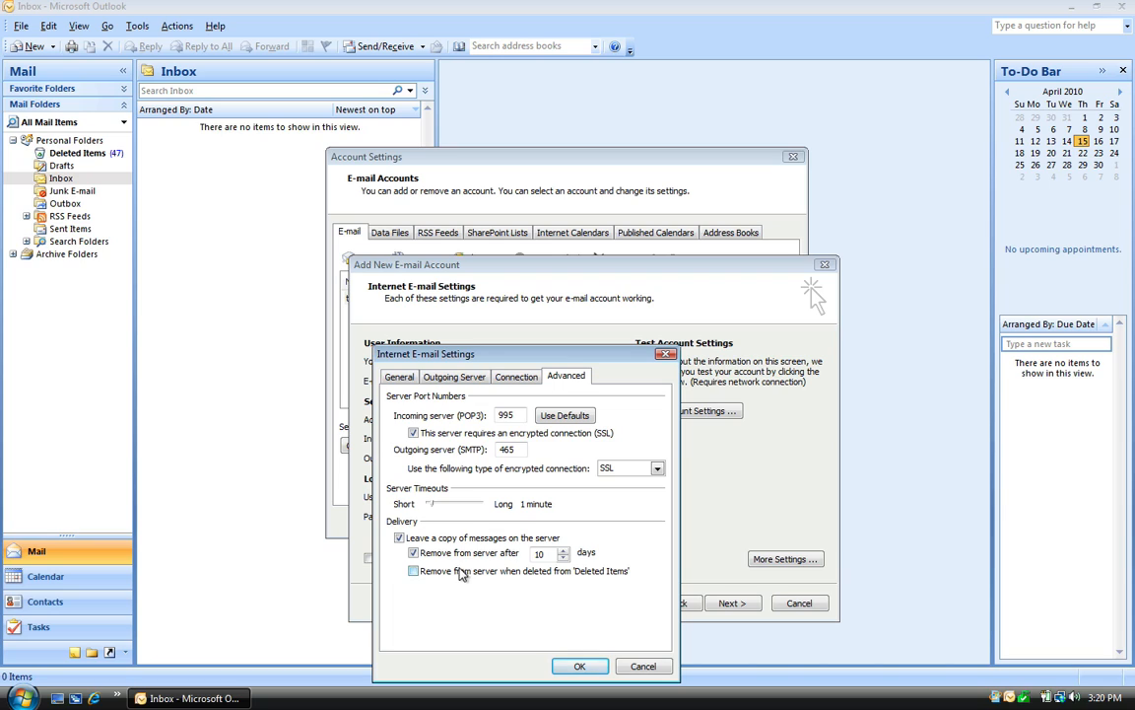
click(448, 555)
click(445, 544)
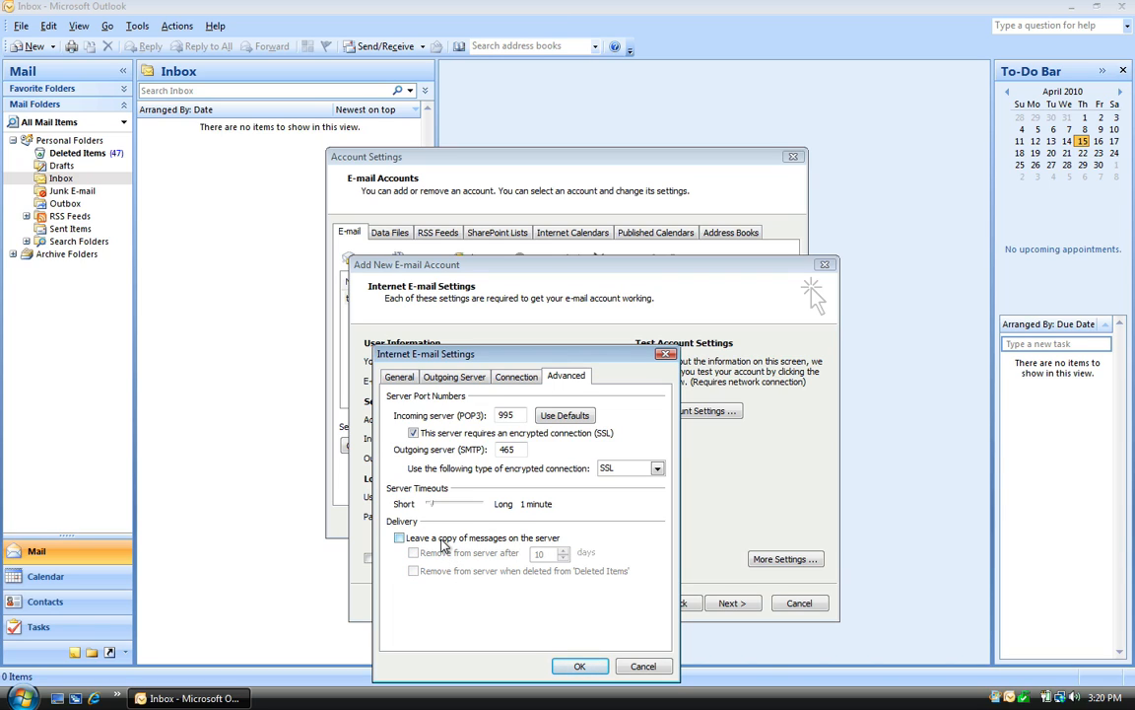
Step: Save the extra settings and finish the wizard, adding a second POP/SMTP account
click(580, 667)
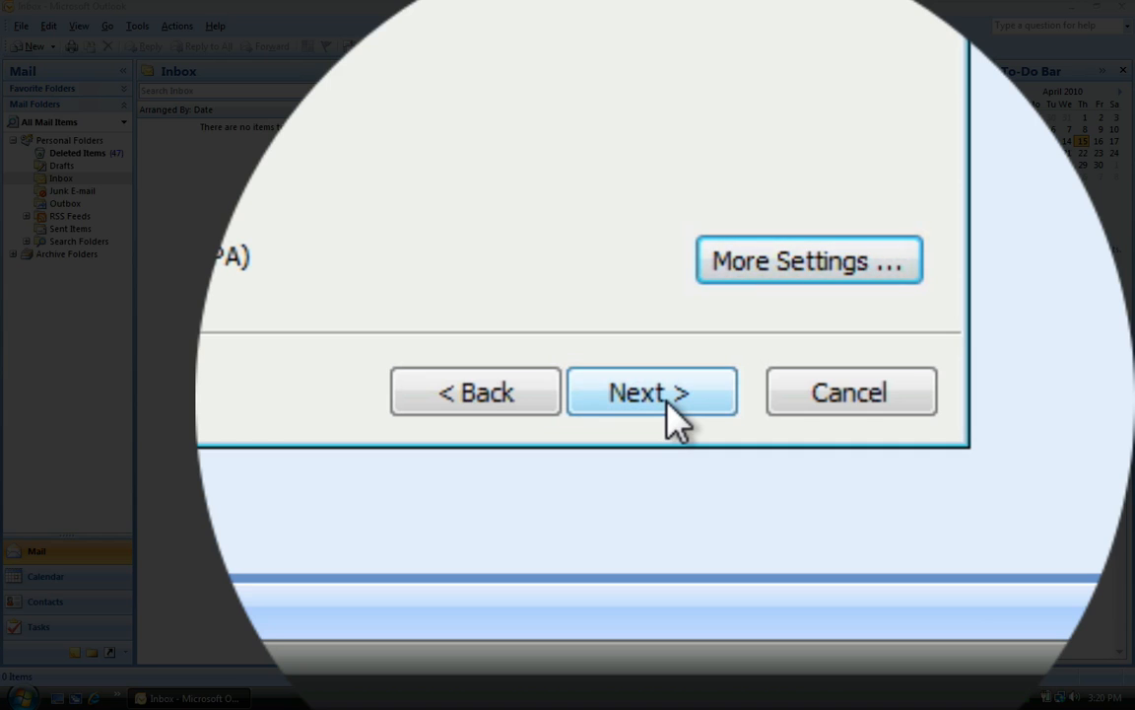
click(668, 398)
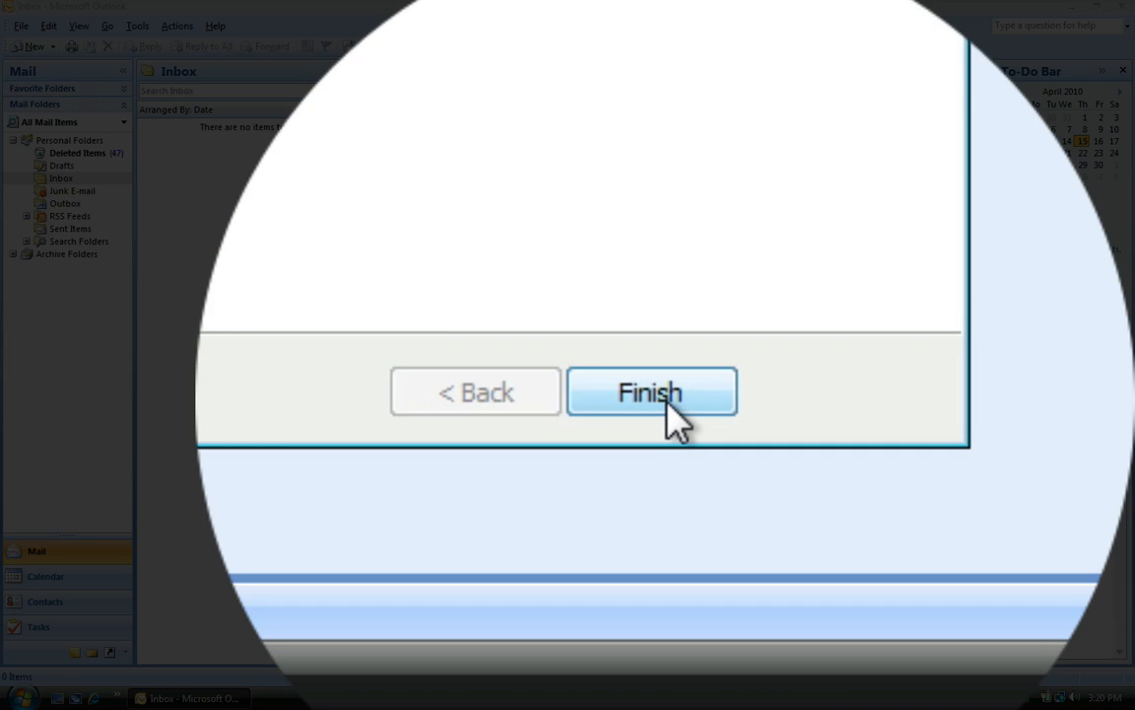
click(676, 414)
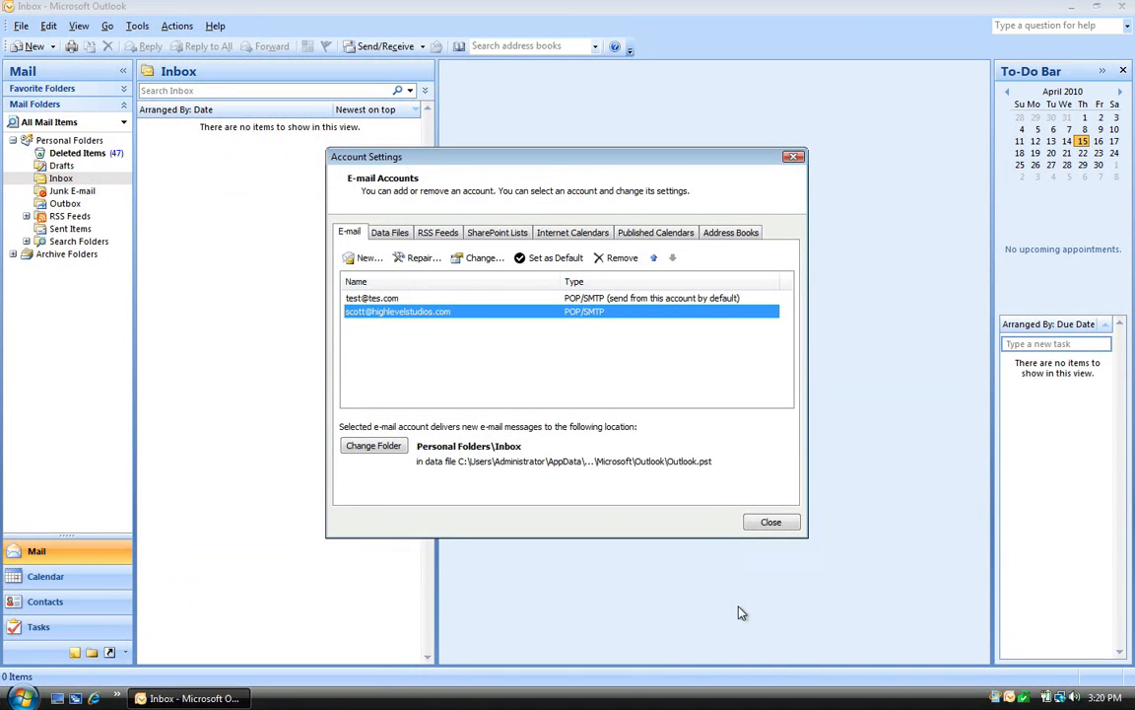